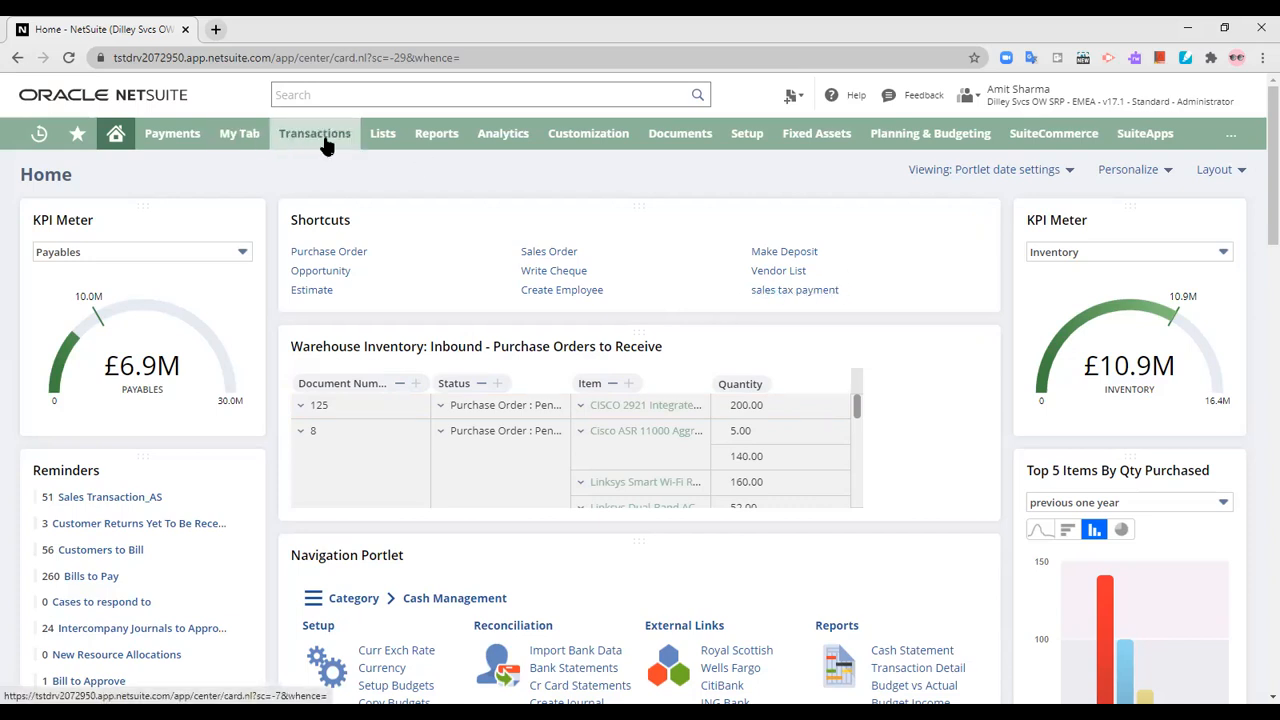
- Open the form for paying sales tax from the bank transactions
{"action": "mouse_move", "coordinate": [325, 145]}
{"action": "mouse_move", "coordinate": [343, 197]}
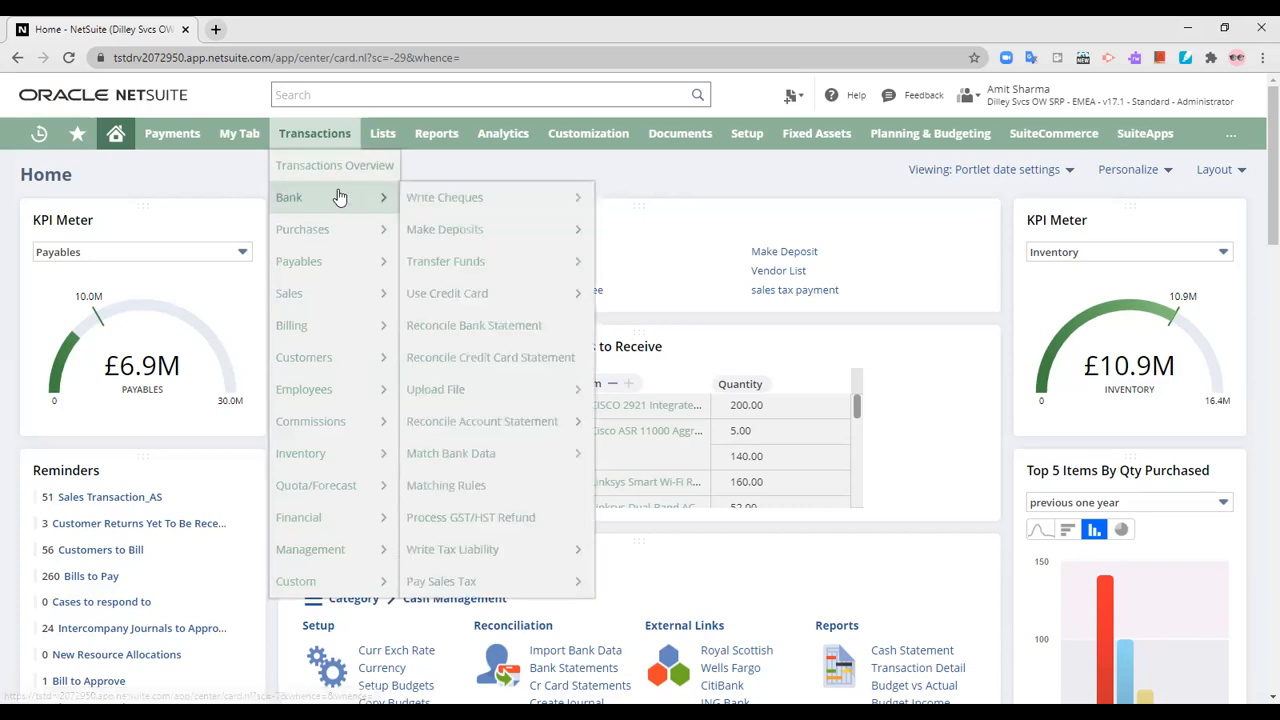
{"action": "mouse_move", "coordinate": [492, 585]}
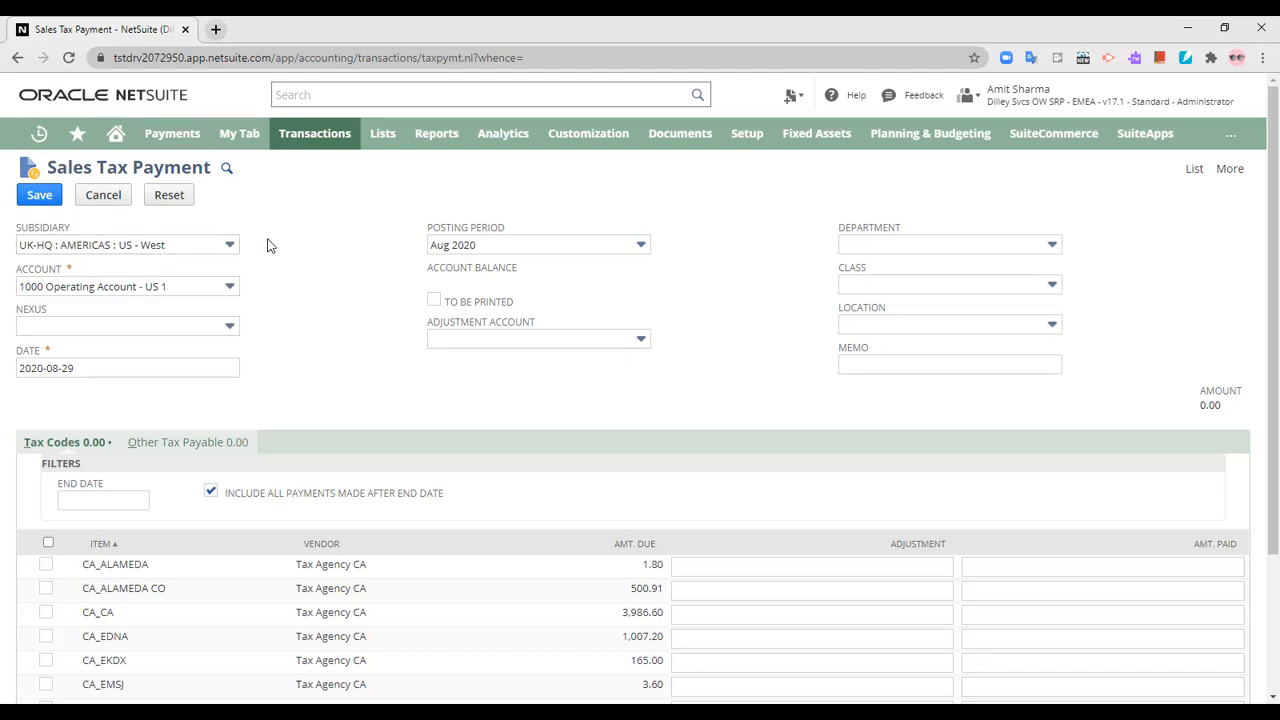
- Check the subsidiary choices, keeping UK-HQ : AMERICAS : US - West, and choose 1000 Operating Account - US 1 as the payment account
{"action": "left_click", "coordinate": [228, 247]}
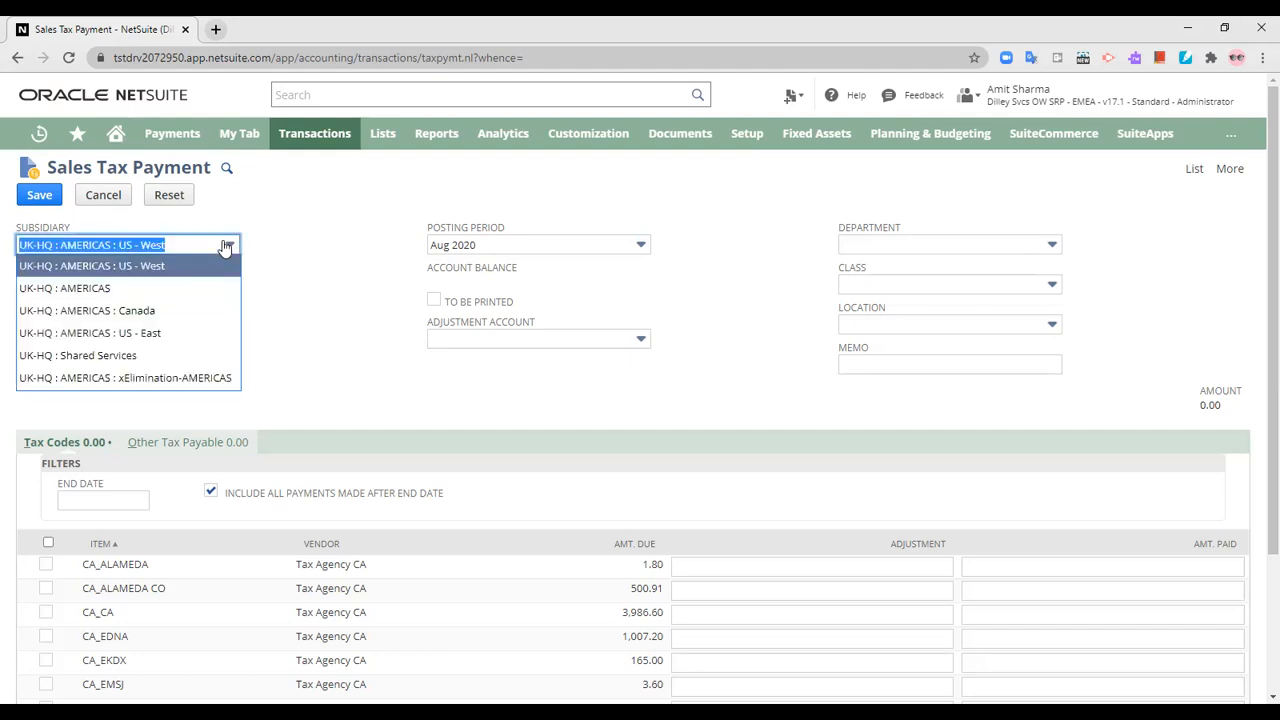
{"action": "left_click", "coordinate": [228, 247]}
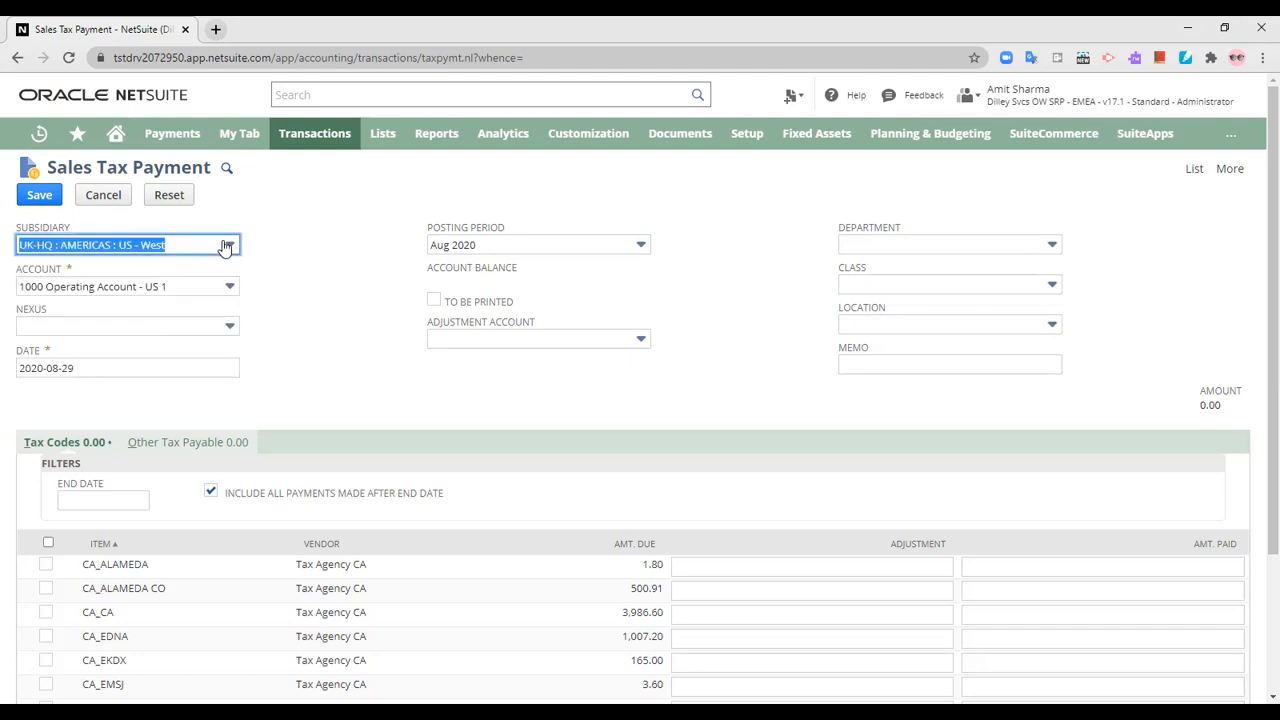
{"action": "left_click", "coordinate": [306, 250]}
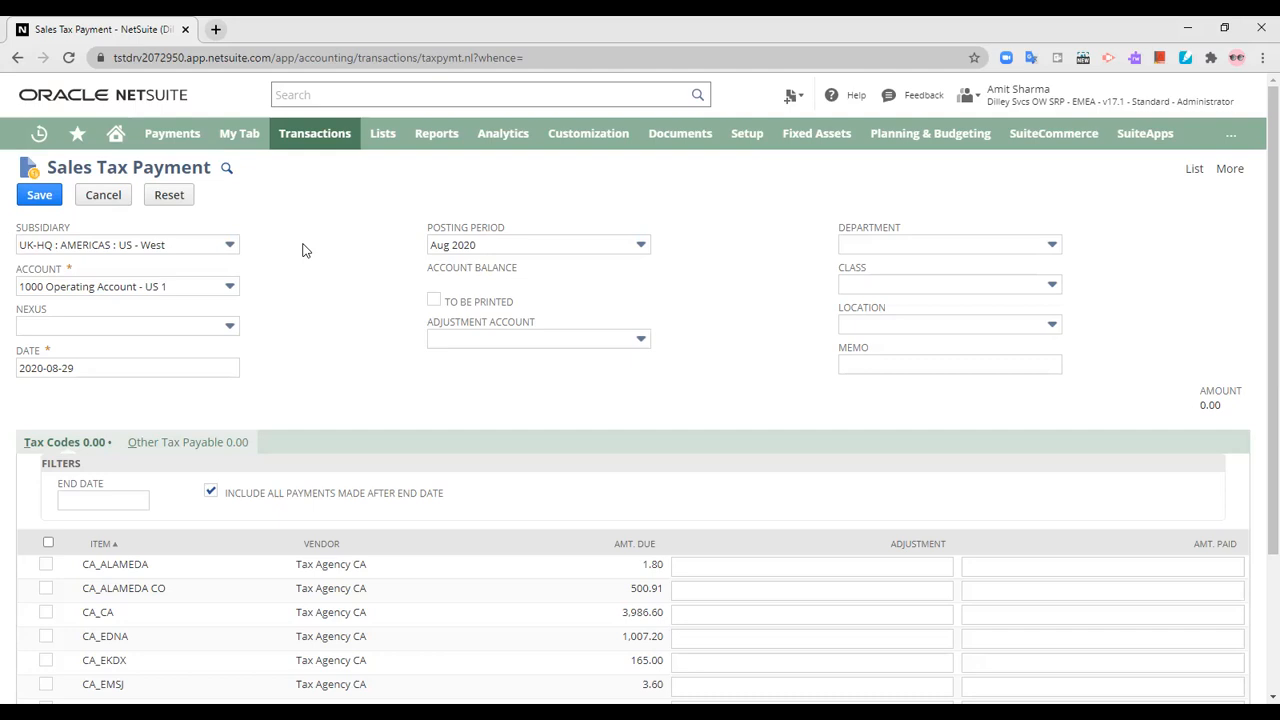
{"action": "left_click", "coordinate": [227, 293]}
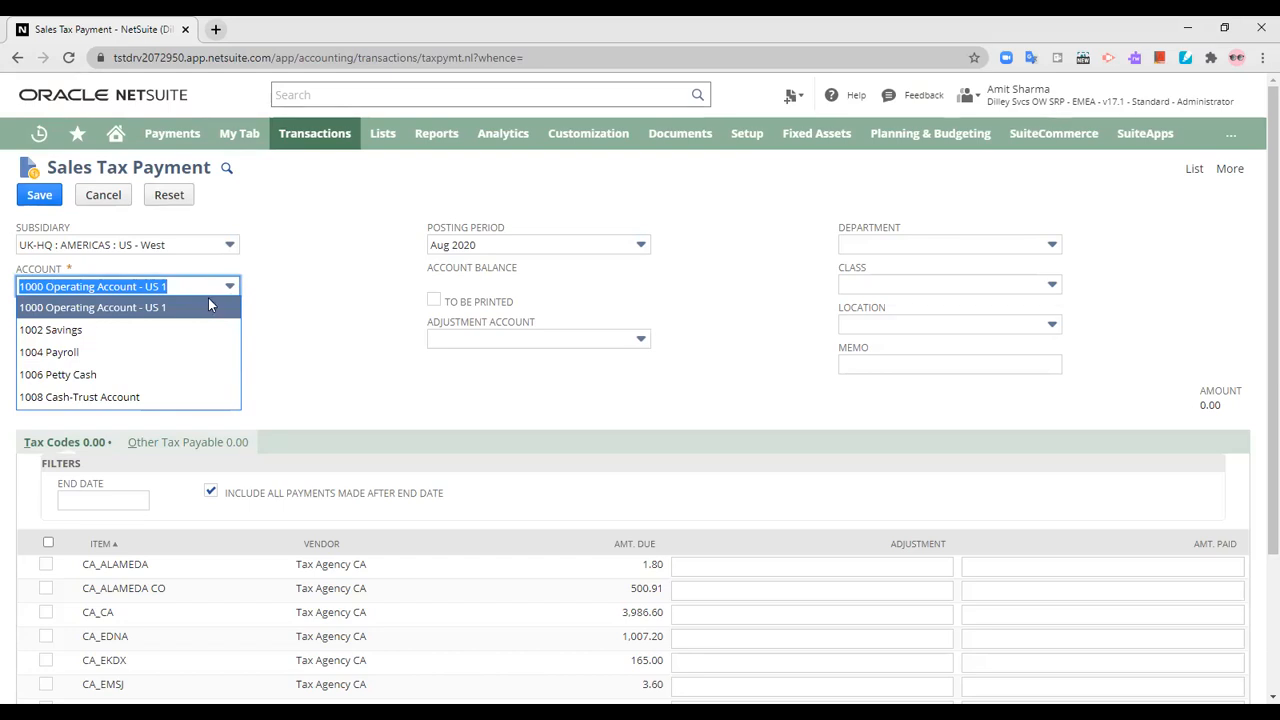
{"action": "left_click", "coordinate": [209, 302]}
{"action": "left_click", "coordinate": [317, 285]}
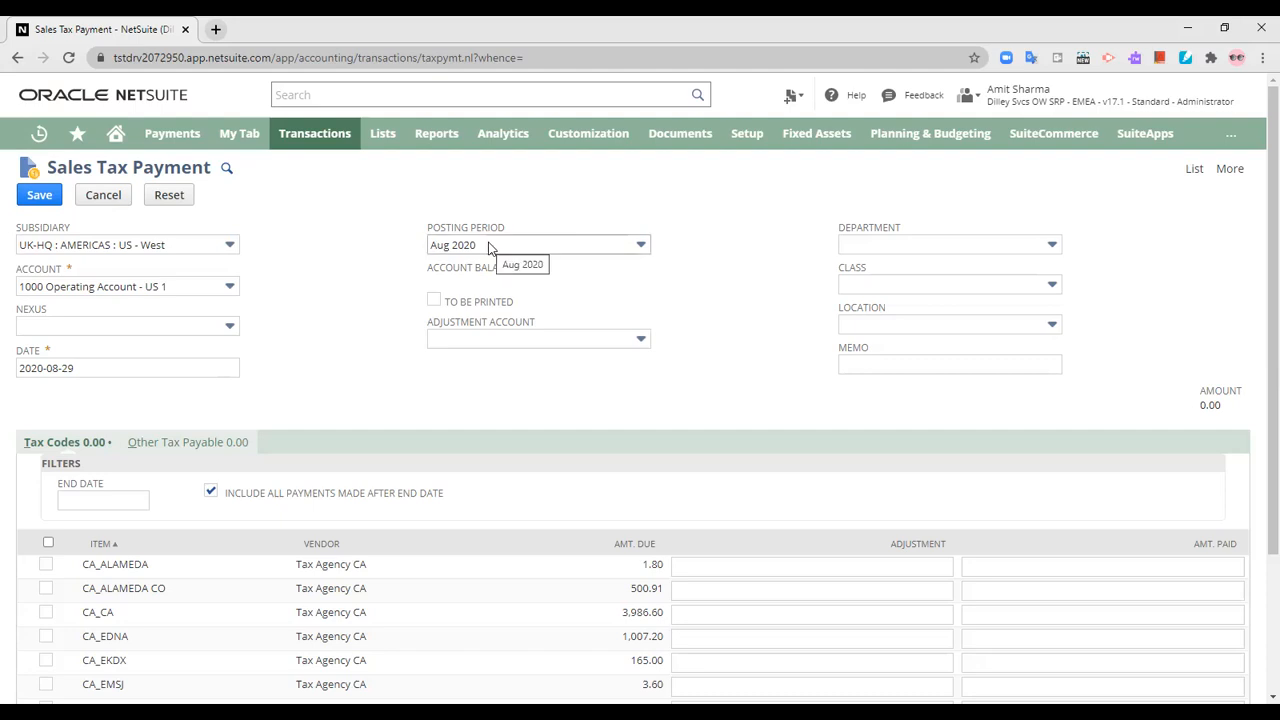
- Mark the sales tax payment to be printed and check the available adjustment accounts, leaving that field blank
{"action": "left_click", "coordinate": [433, 301]}
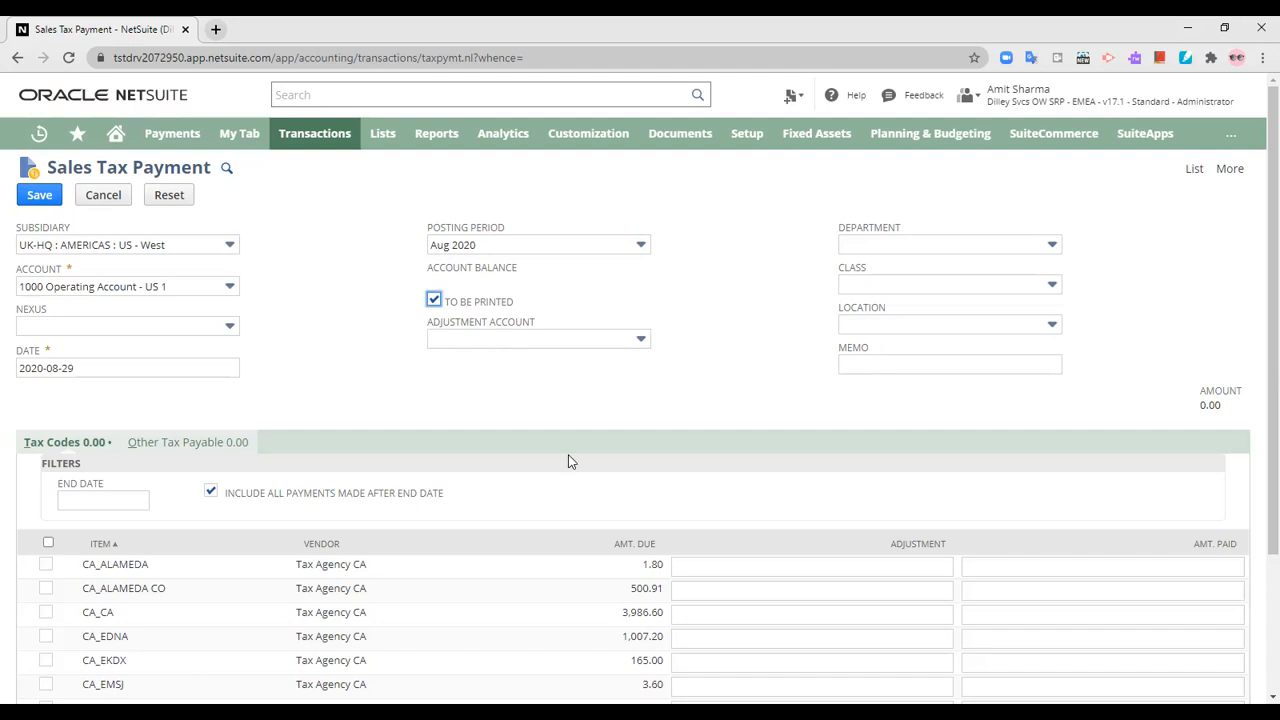
{"action": "scroll", "coordinate": [573, 461], "scroll_direction": "down", "scroll_amount": 3}
{"action": "scroll", "coordinate": [573, 461], "scroll_direction": "up", "scroll_amount": 1}
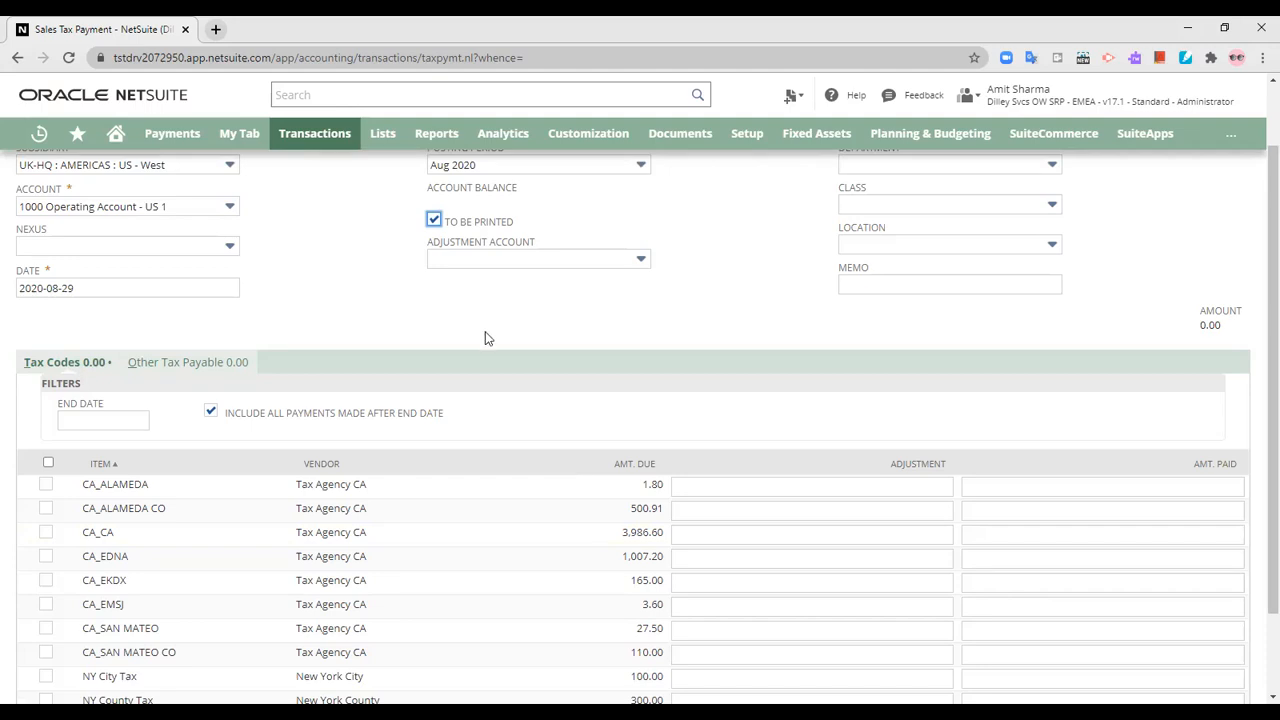
{"action": "left_click", "coordinate": [623, 262]}
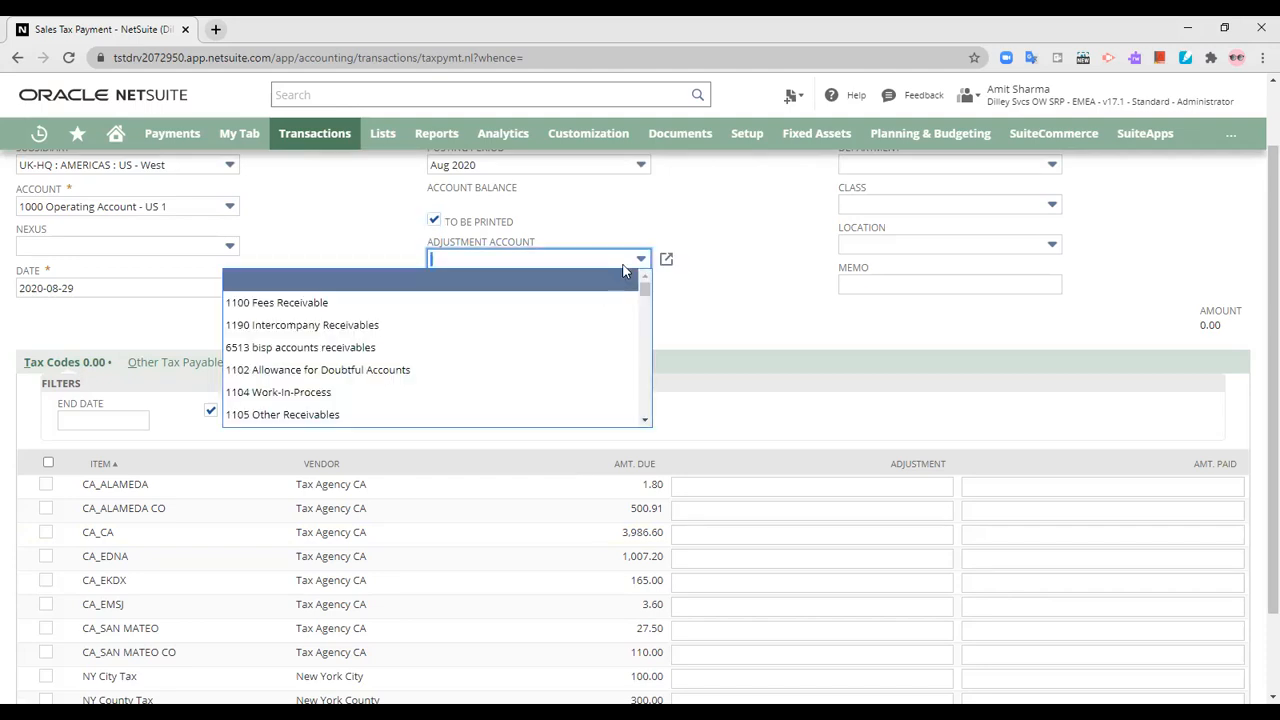
{"action": "left_click", "coordinate": [623, 270]}
{"action": "scroll", "coordinate": [800, 280], "scroll_direction": "up", "scroll_amount": 2}
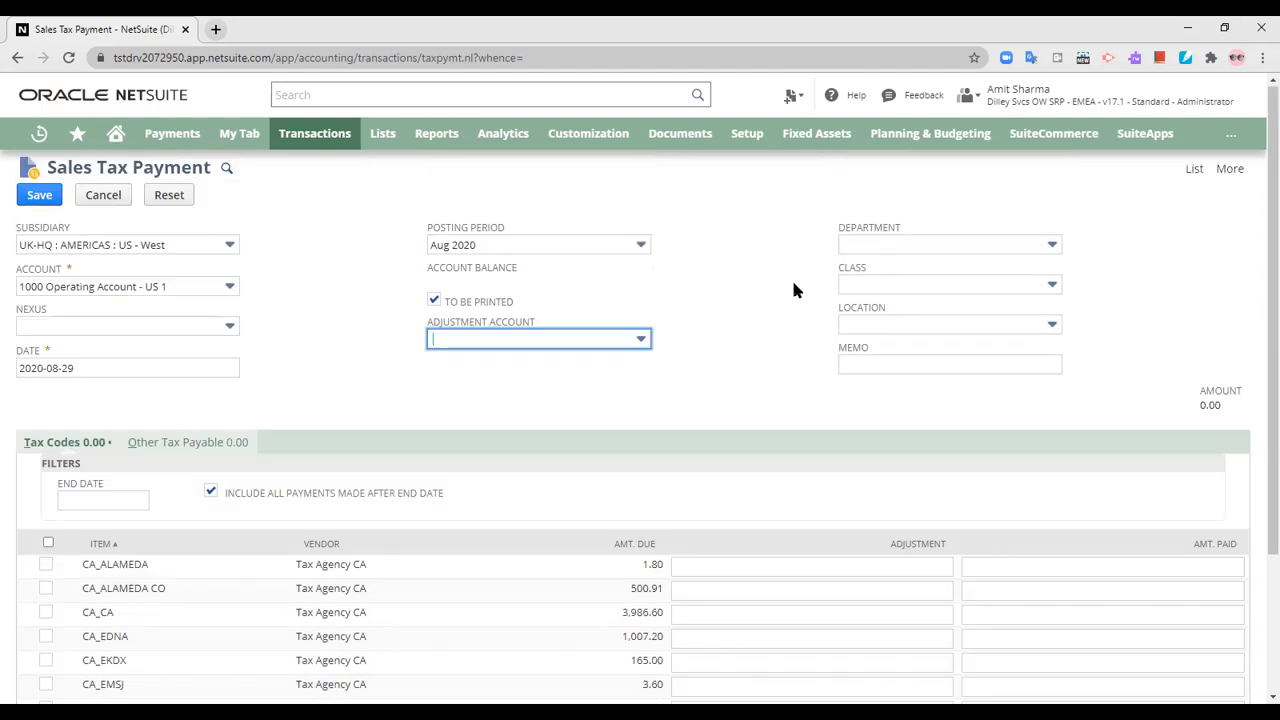
- Classify the payment under department Administration, class 01-Consulting and location 01 US - Riverside, CA
{"action": "left_click", "coordinate": [915, 245]}
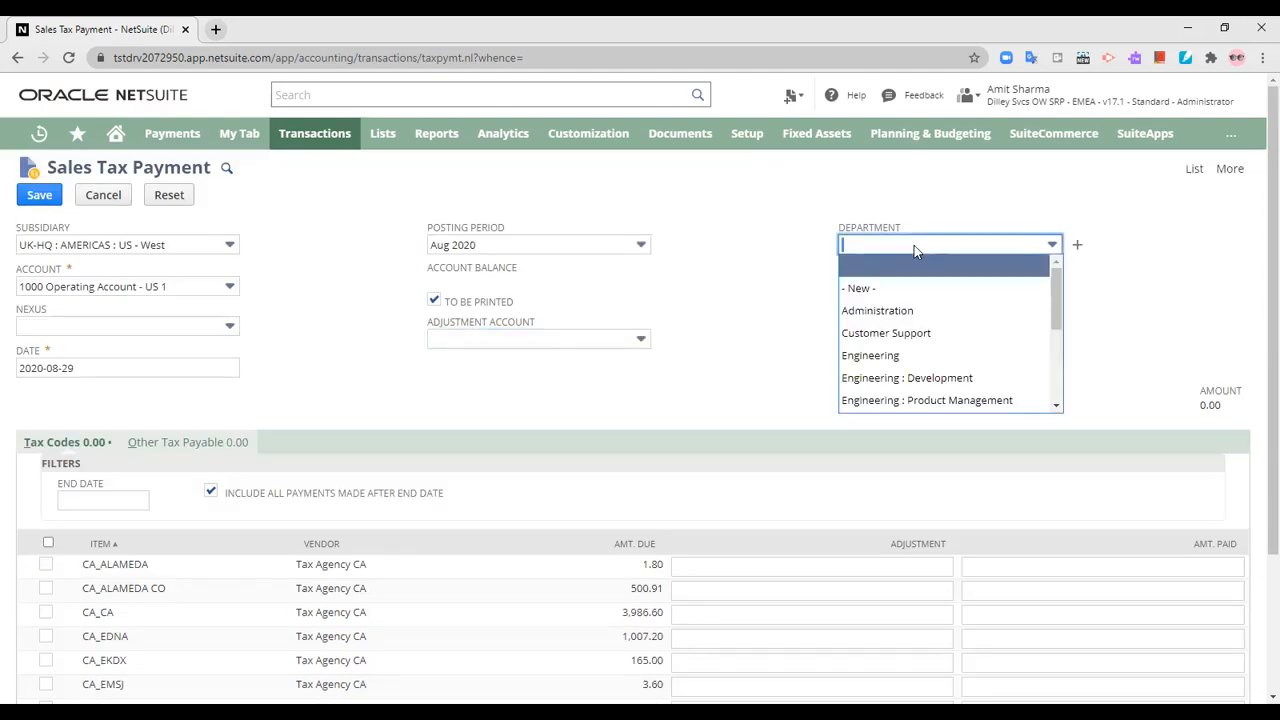
{"action": "left_click", "coordinate": [880, 310]}
{"action": "left_click", "coordinate": [896, 285]}
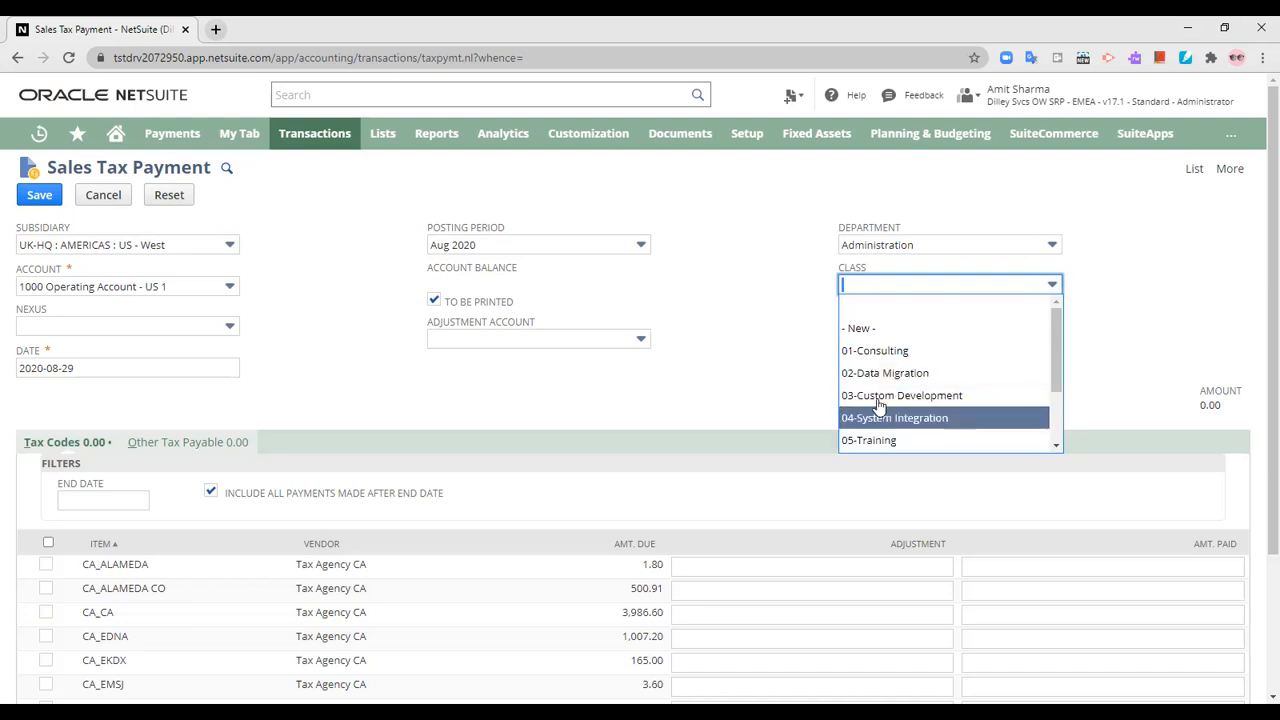
{"action": "left_click", "coordinate": [878, 350]}
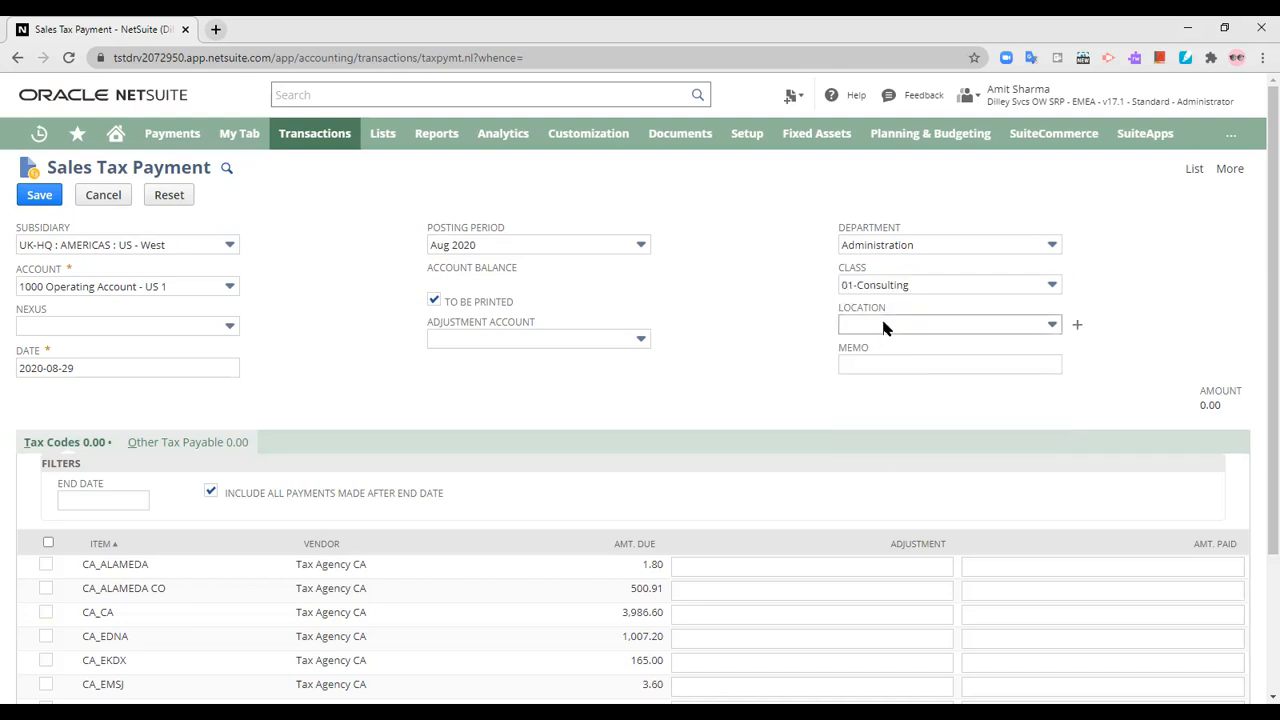
{"action": "left_click", "coordinate": [883, 325]}
{"action": "left_click", "coordinate": [888, 392]}
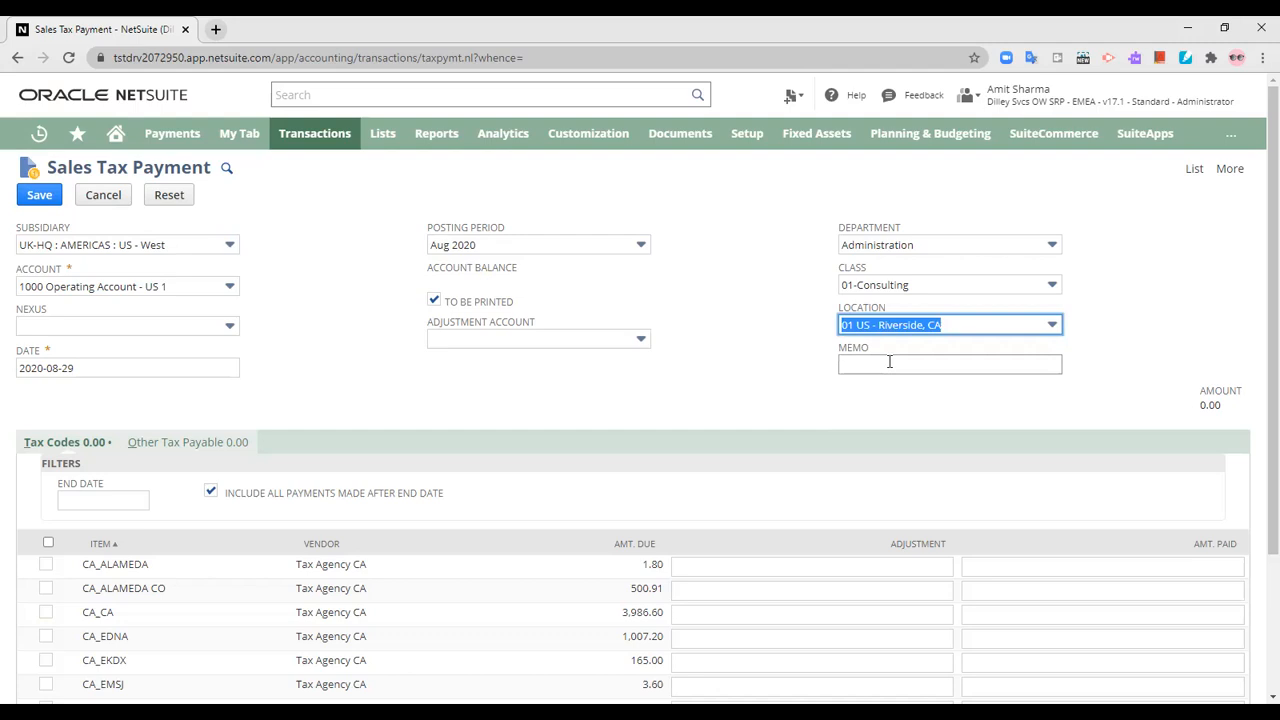
- Enter "demo sales tax payment" as the payment's memo
{"action": "left_click", "coordinate": [889, 362]}
{"action": "type", "text": "de"}
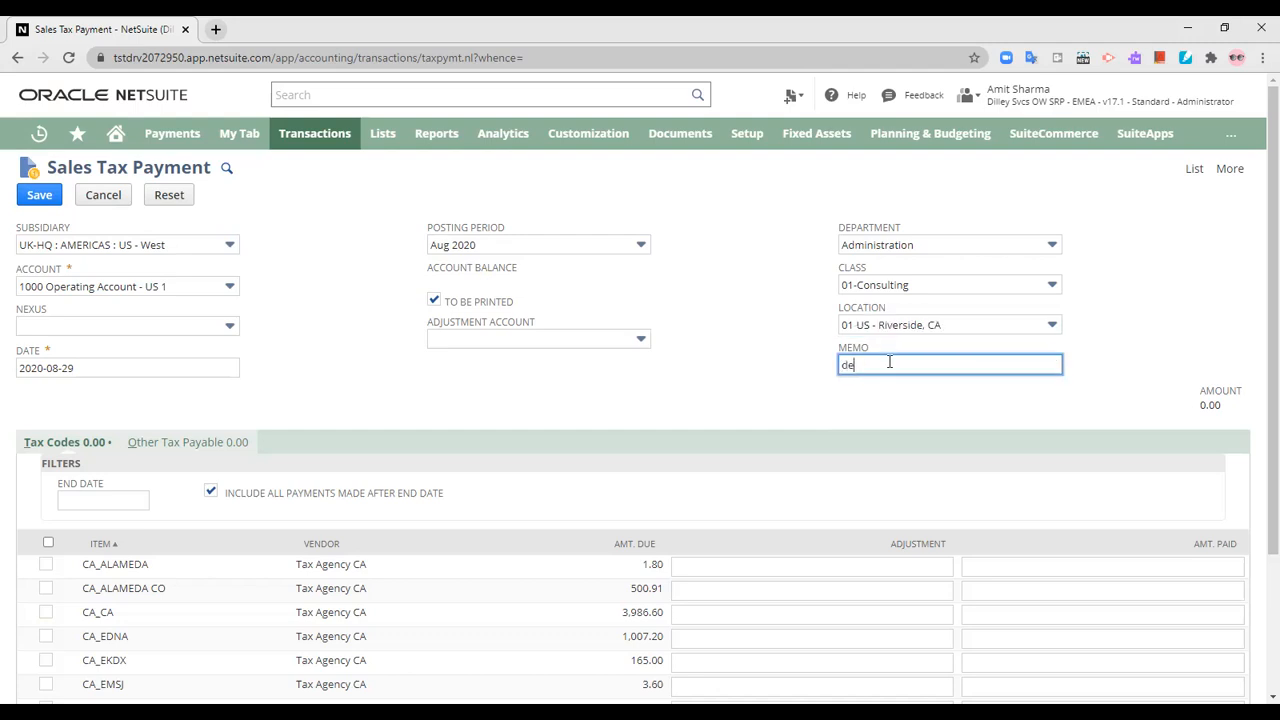
{"action": "type", "text": "mo sales tax payment"}
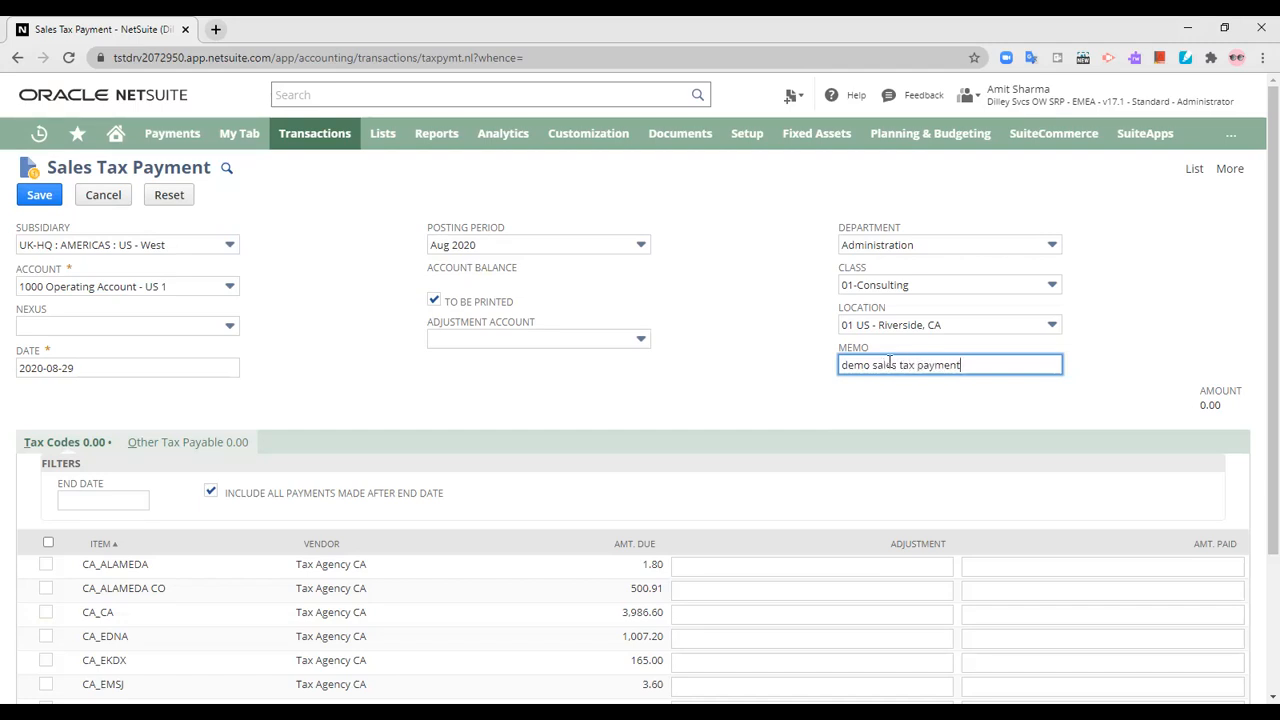
{"action": "left_click", "coordinate": [701, 418]}
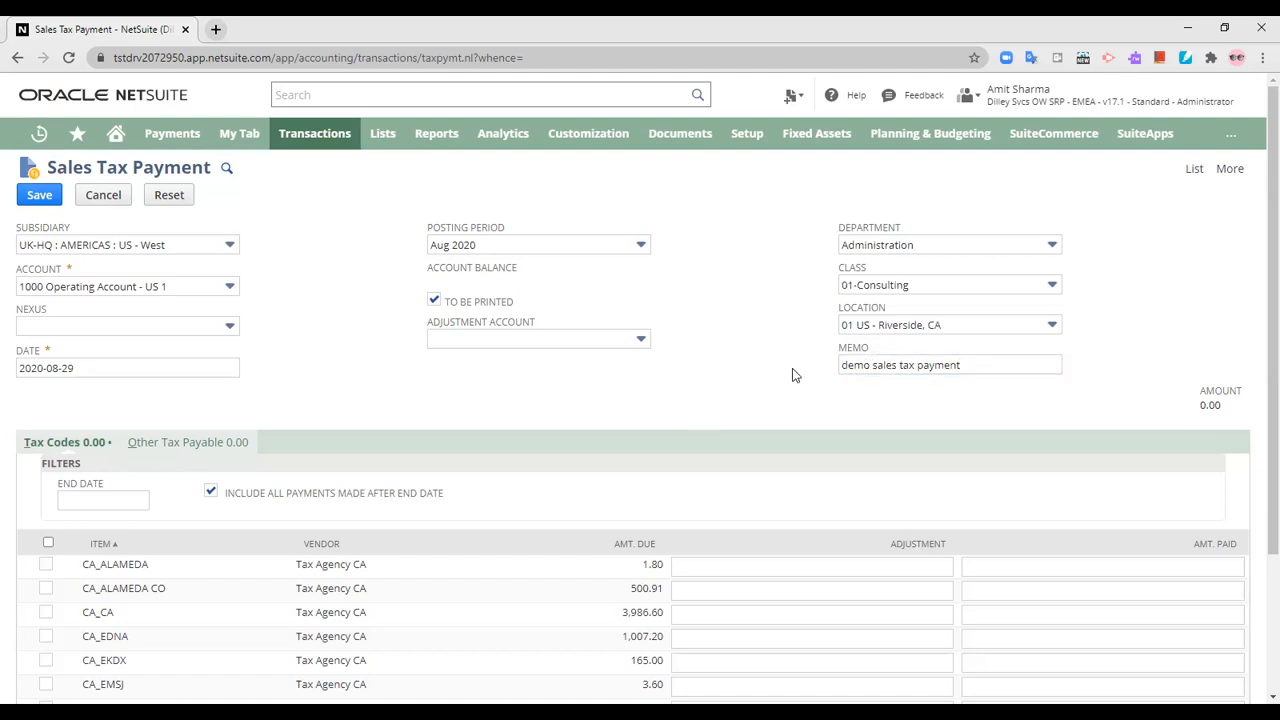
- Try adjustments of 250 and -250 on the unselected CA_ALAMEDA CO tax line, clearing each entry
{"action": "scroll", "coordinate": [792, 375], "scroll_direction": "down", "scroll_amount": 3}
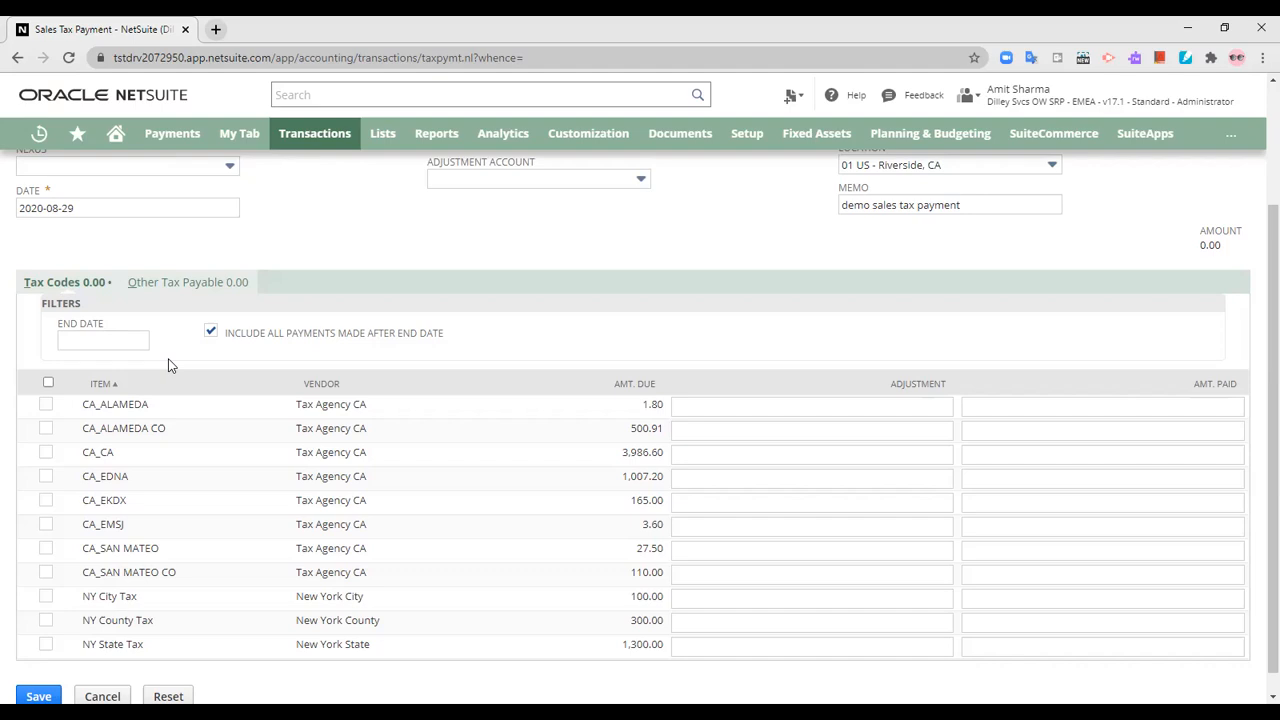
{"action": "scroll", "coordinate": [186, 418], "scroll_direction": "down", "scroll_amount": 1}
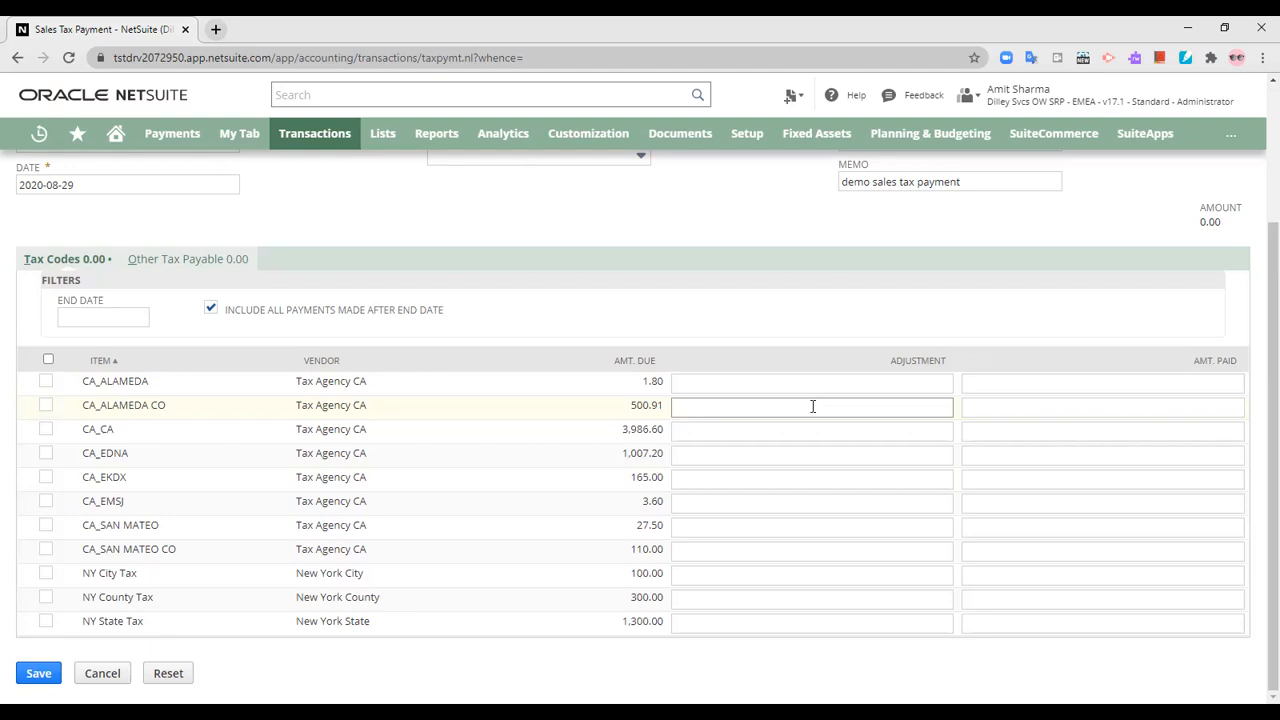
{"action": "left_click", "coordinate": [813, 406]}
{"action": "type", "text": "250"}
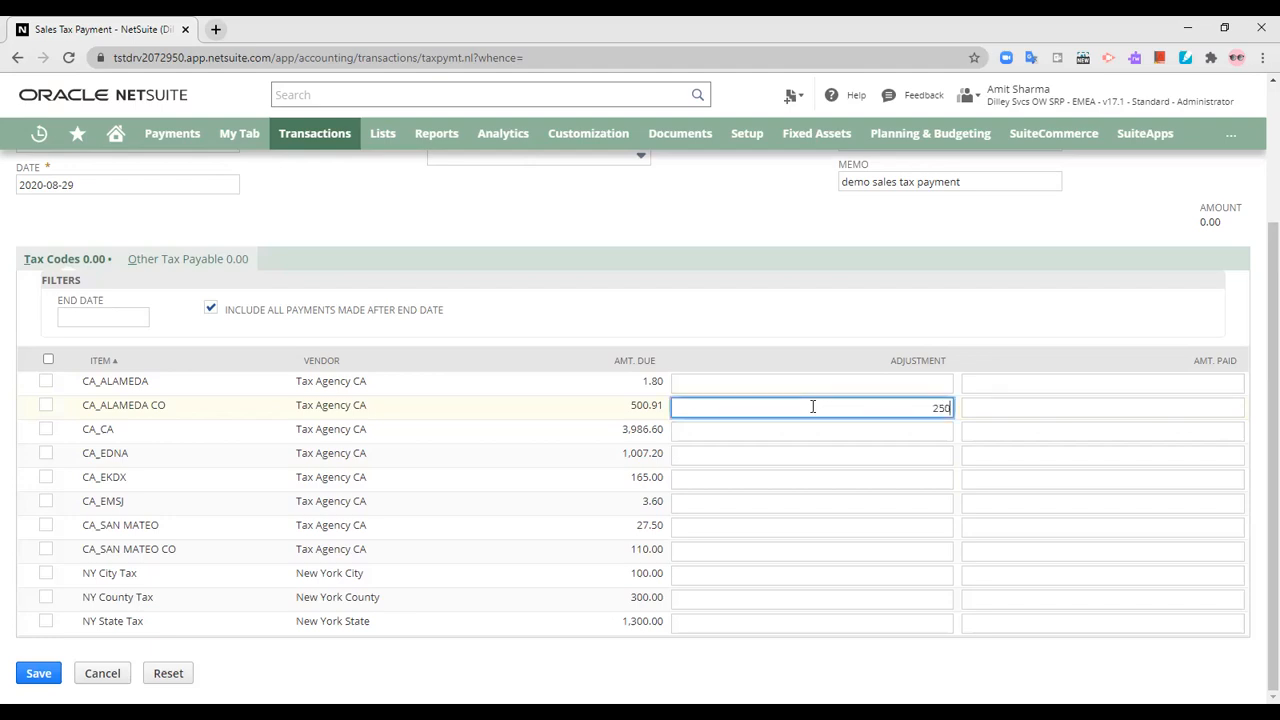
{"action": "key", "text": "BackSpace"}
{"action": "key", "text": "BackSpace"}
{"action": "key", "text": "BackSpace"}
{"action": "left_click", "coordinate": [653, 408]}
{"action": "left_click", "coordinate": [902, 409]}
{"action": "type", "text": "-250"}
{"action": "left_click", "coordinate": [866, 376]}
{"action": "left_click", "coordinate": [896, 411]}
{"action": "left_click_drag", "start_coordinate": [896, 411], "coordinate": [955, 418]}
{"action": "key", "text": "BackSpace"}
- Select all listed tax codes for payment
{"action": "left_click", "coordinate": [1090, 413]}
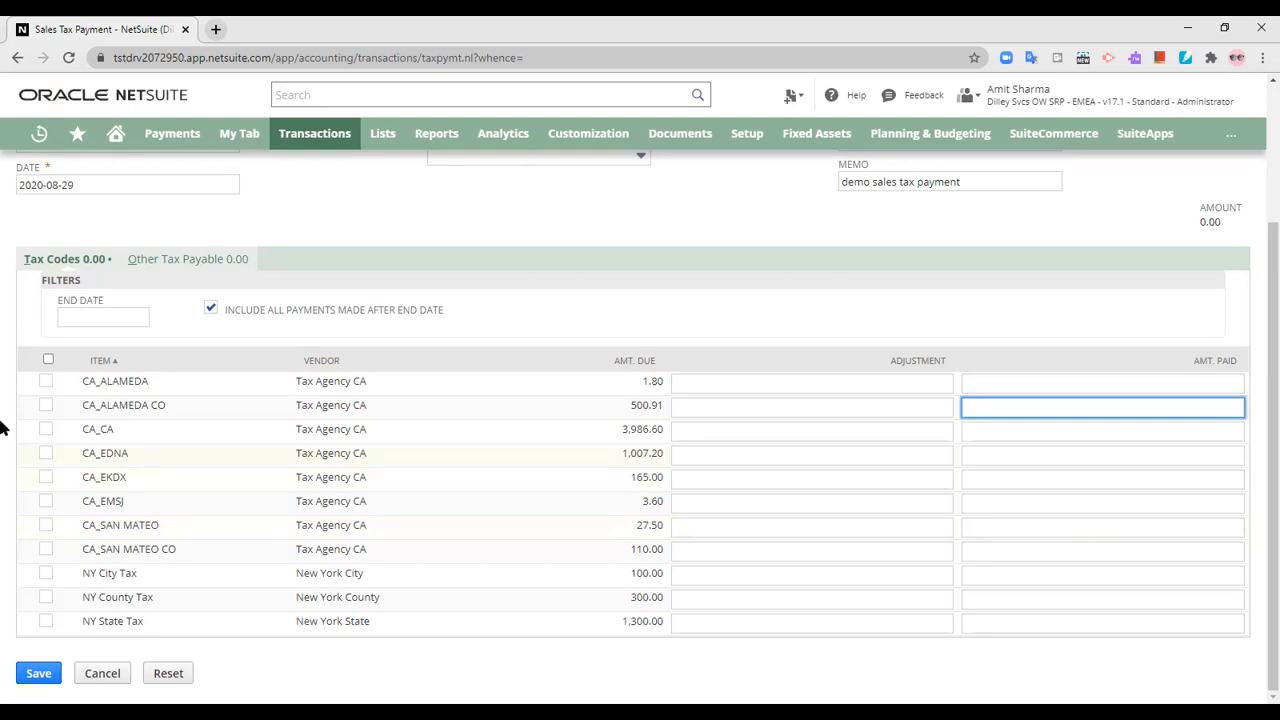
{"action": "left_click", "coordinate": [48, 359]}
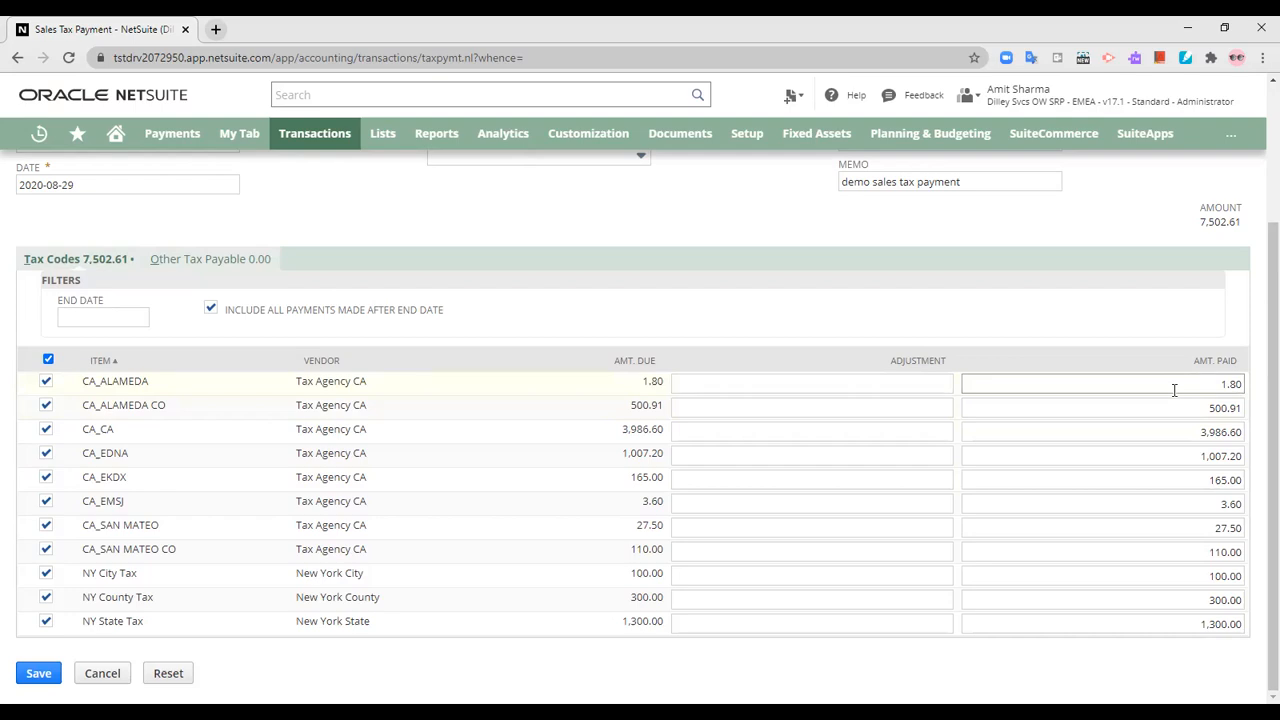
- Try an adjustment of 250 on the selected CA_ALAMEDA CO tax line
{"action": "left_click", "coordinate": [800, 407]}
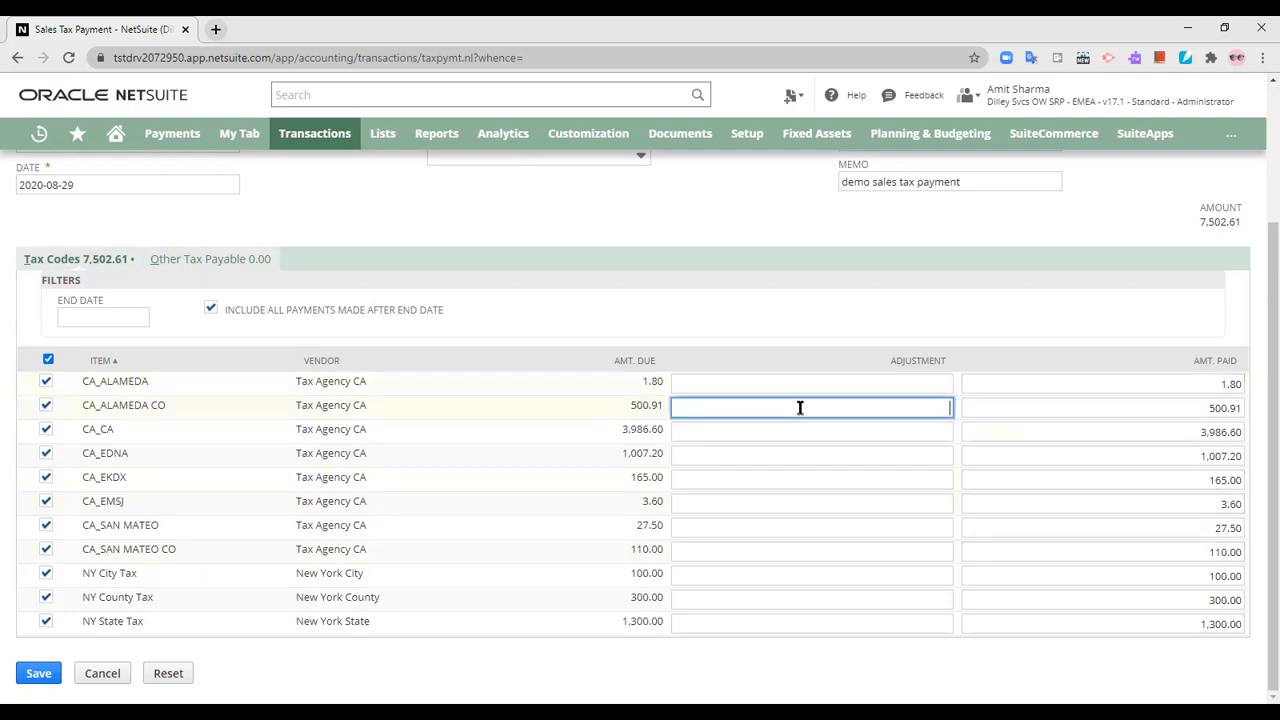
{"action": "type", "text": "250"}
{"action": "left_click", "coordinate": [806, 383]}
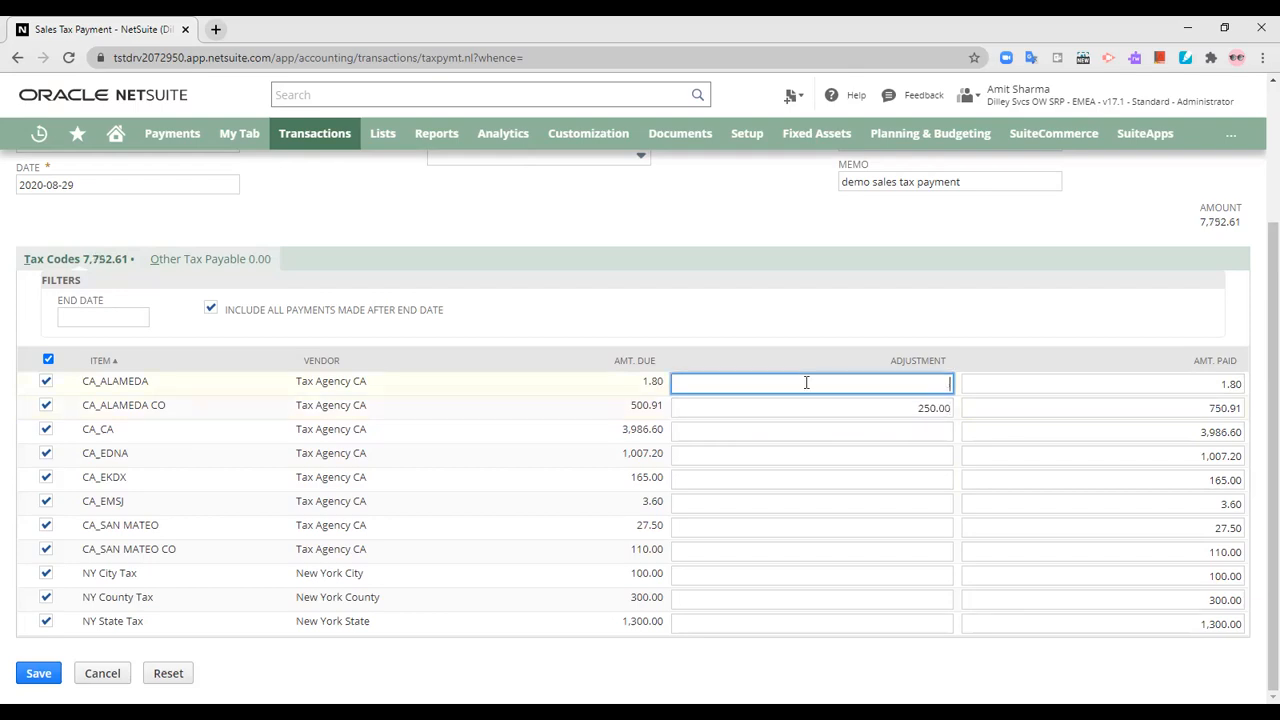
- Replace the CA_ALAMEDA CO adjustment with -250
{"action": "left_click", "coordinate": [896, 405]}
{"action": "key", "text": "Delete"}
{"action": "key", "text": "Delete"}
{"action": "key", "text": "Delete"}
{"action": "key", "text": "Delete"}
{"action": "key", "text": "Delete"}
{"action": "key", "text": "Delete"}
{"action": "type", "text": "-250"}
{"action": "left_click", "coordinate": [930, 325]}
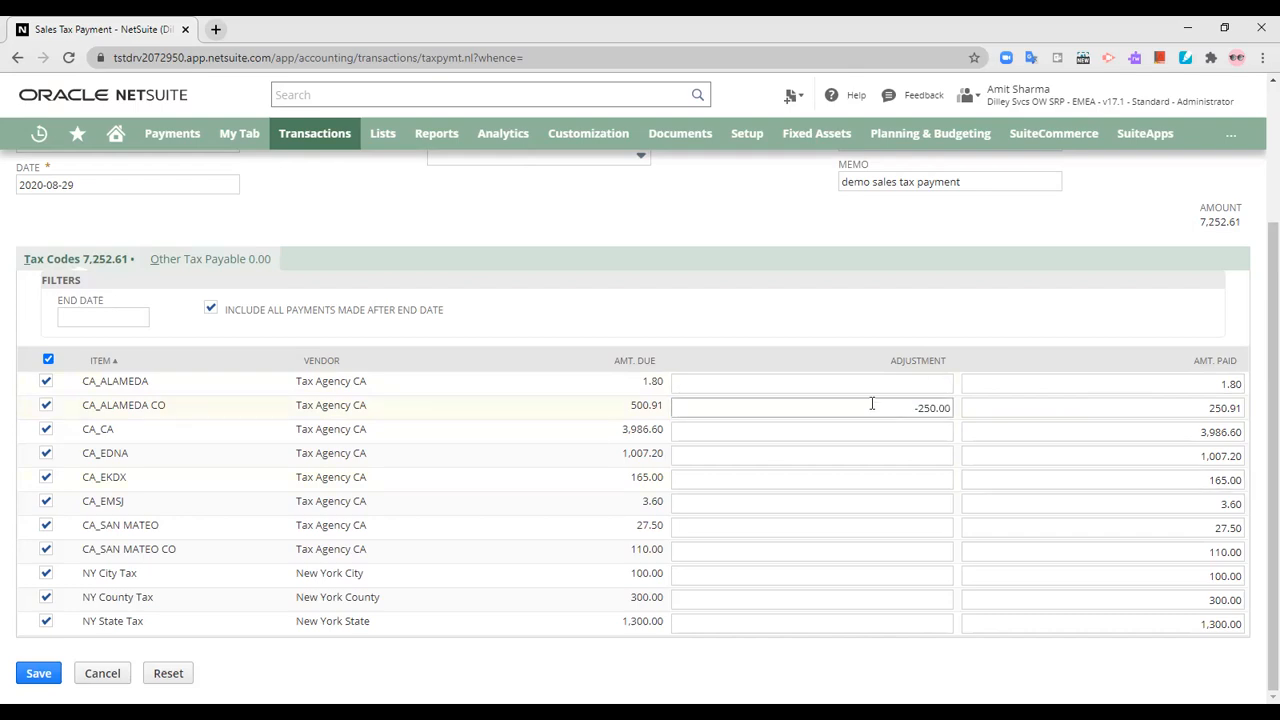
- Clear the adjustment from the CA_ALAMEDA CO tax line and check the payment amount
{"action": "left_click_drag", "start_coordinate": [894, 407], "coordinate": [948, 428]}
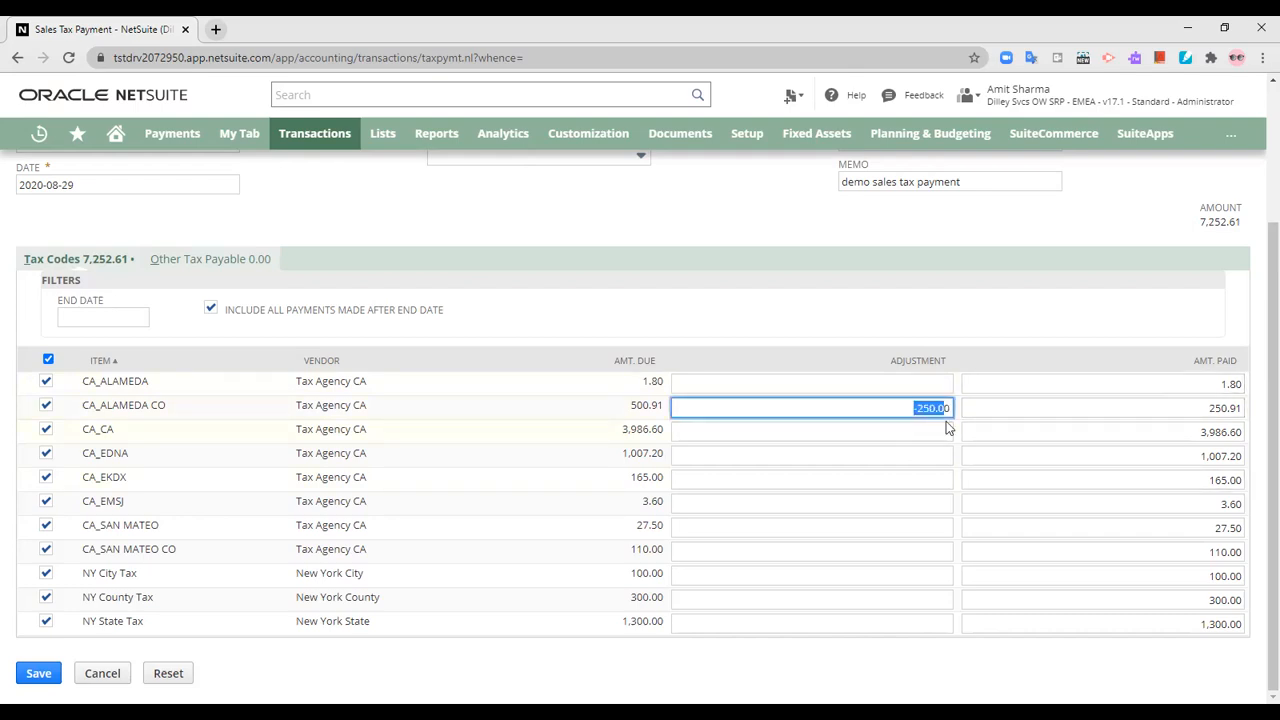
{"action": "key", "text": "BackSpace"}
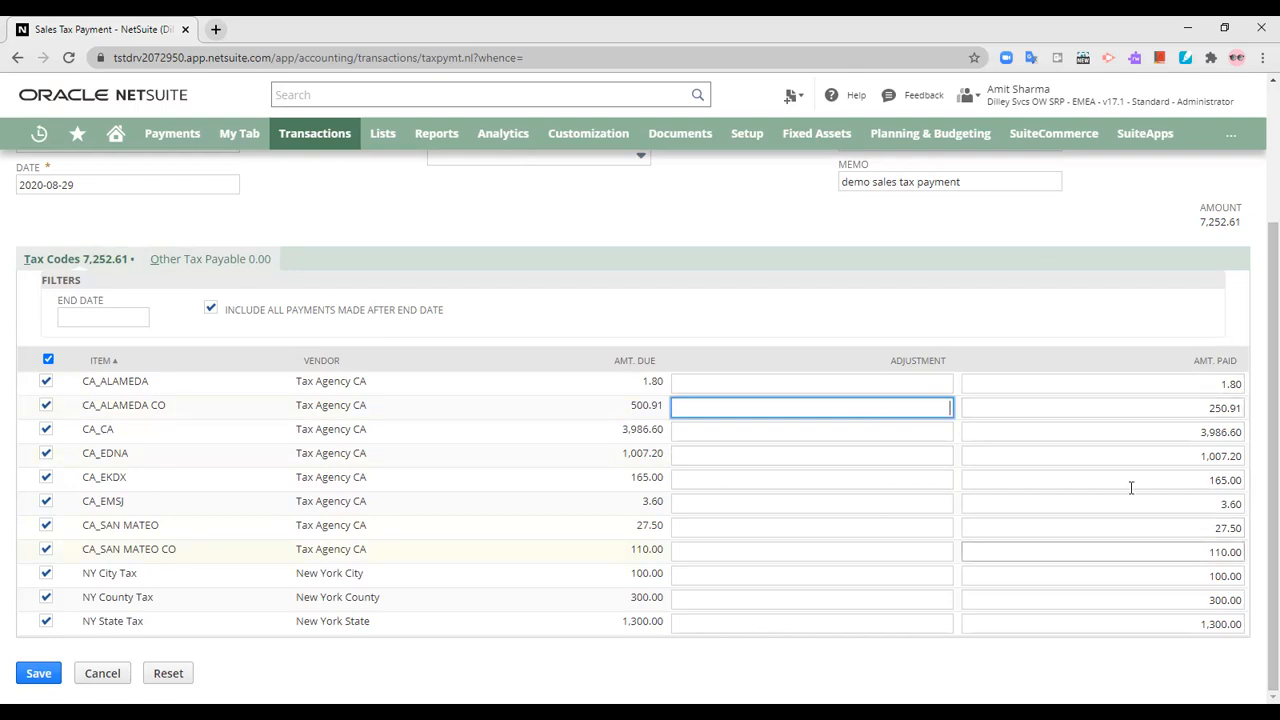
{"action": "scroll", "coordinate": [1141, 309], "scroll_direction": "up", "scroll_amount": 1}
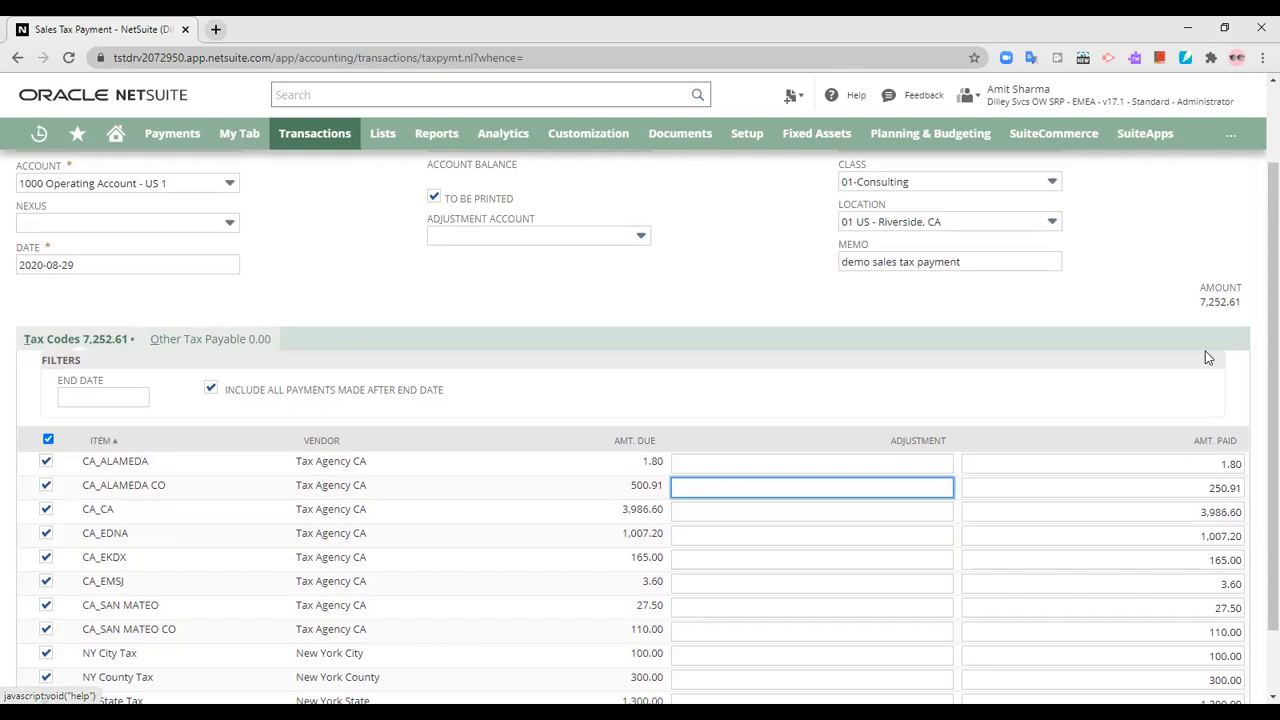
{"action": "scroll", "coordinate": [1201, 347], "scroll_direction": "down", "scroll_amount": 1}
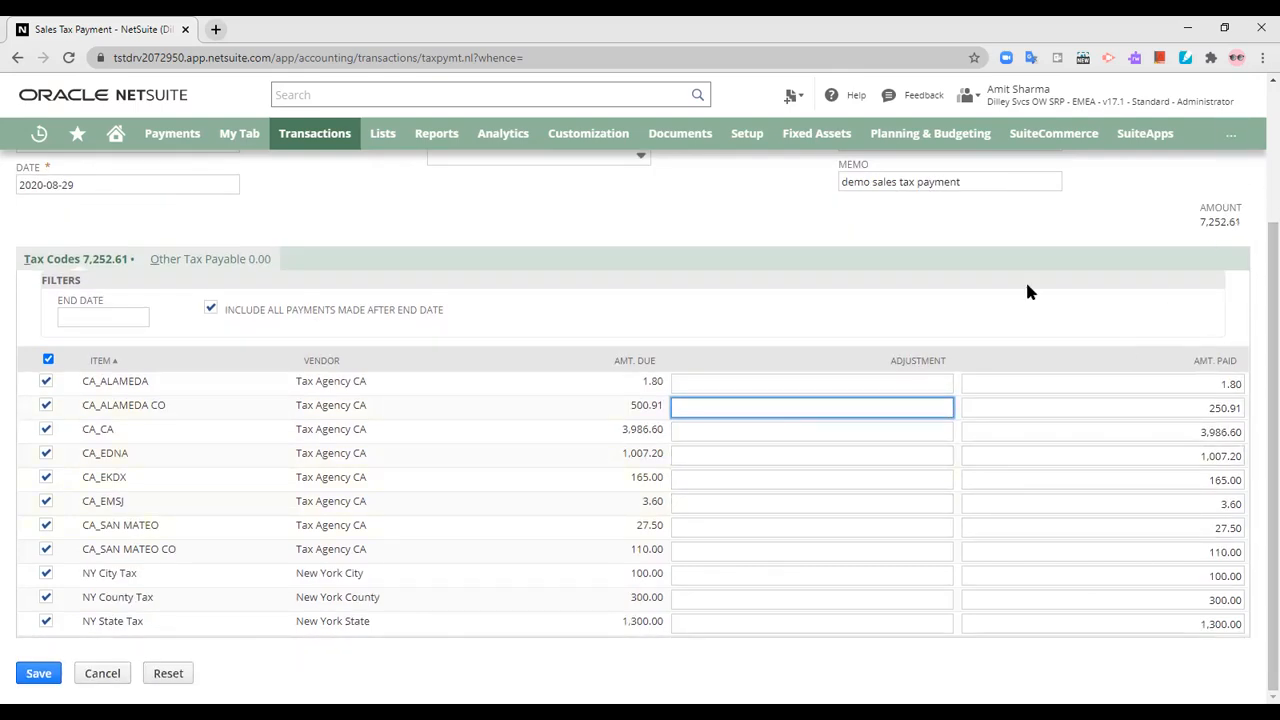
- Check the other tax payable records, then return to the tax codes and review the payment header and selected lines
{"action": "left_click", "coordinate": [180, 261]}
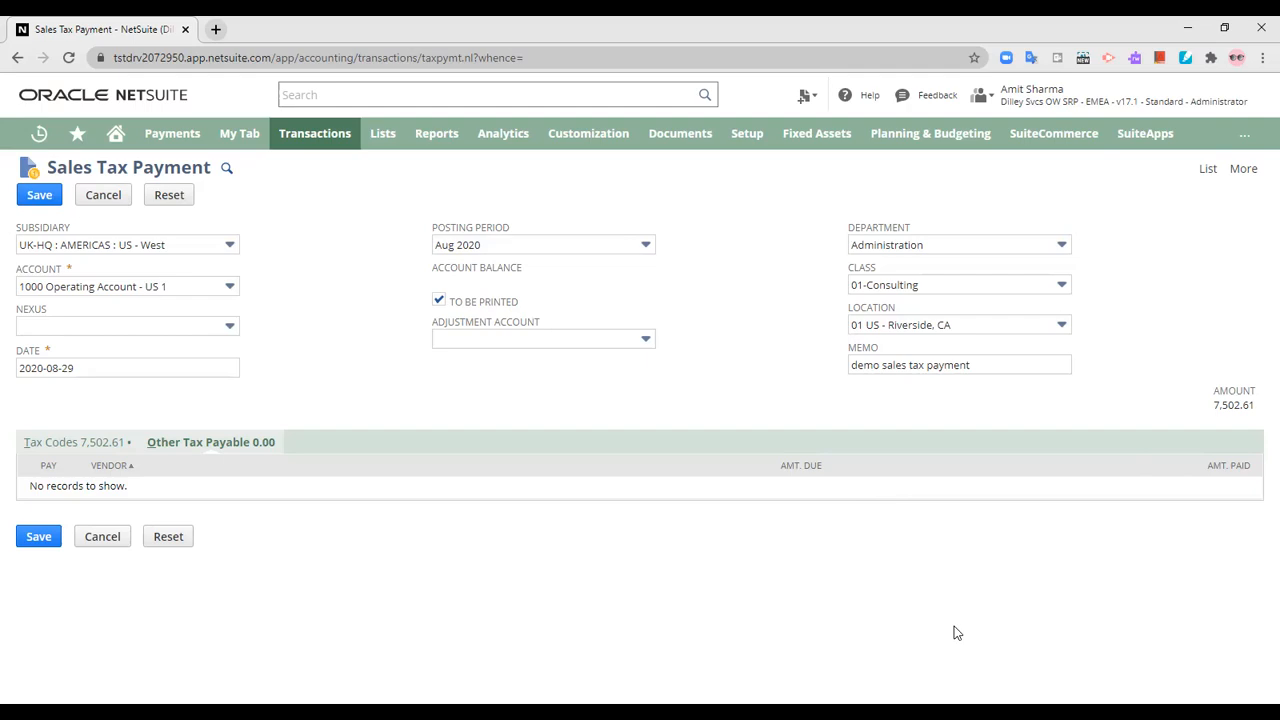
{"action": "left_click", "coordinate": [94, 442]}
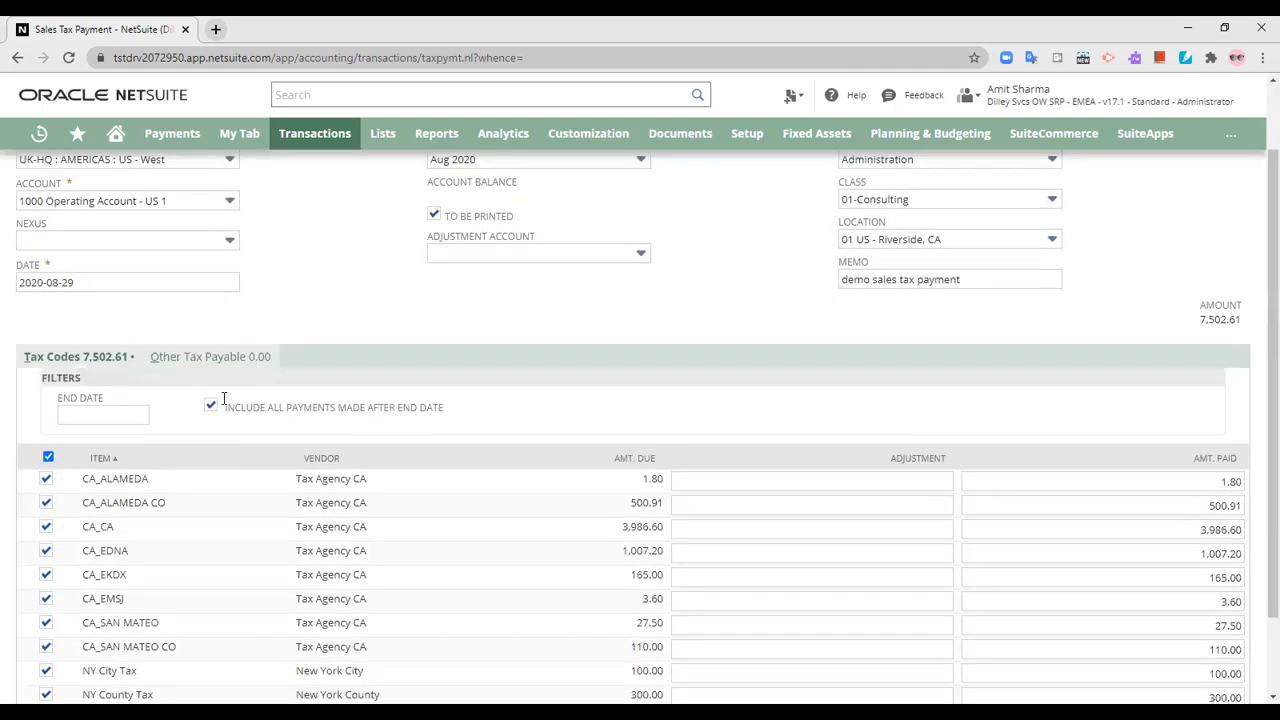
{"action": "scroll", "coordinate": [221, 400], "scroll_direction": "down", "scroll_amount": 2}
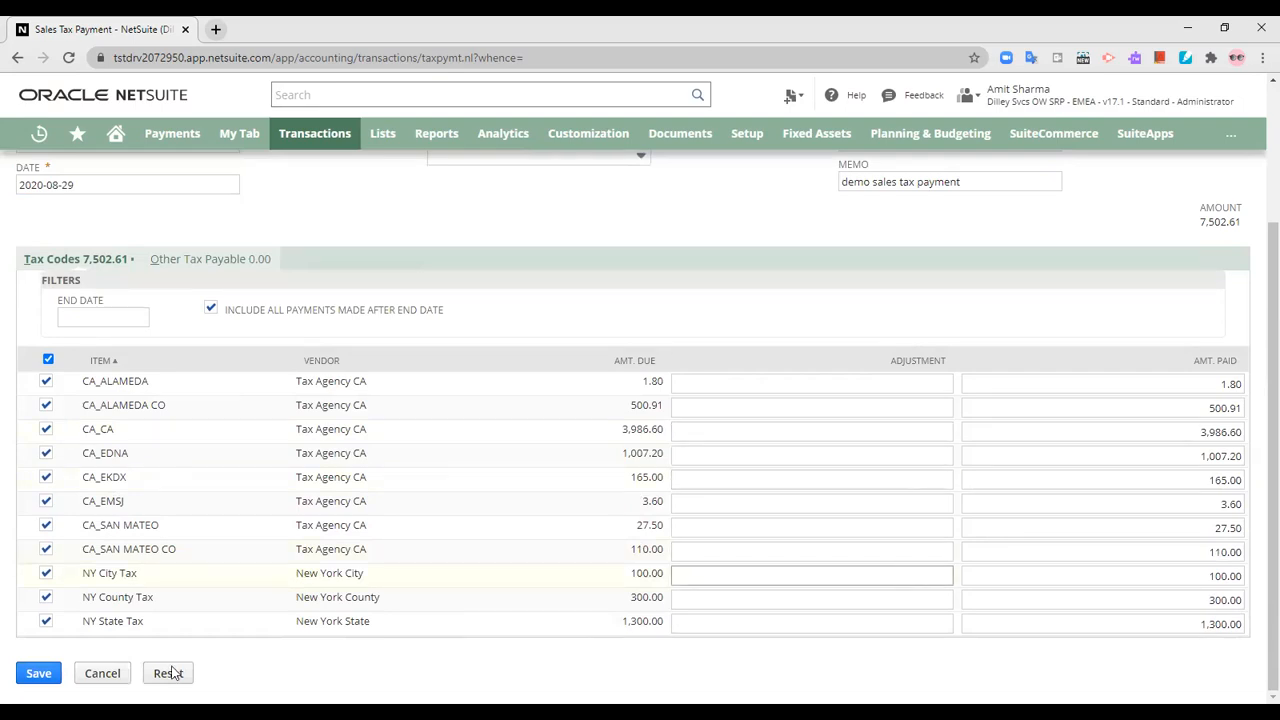
{"action": "scroll", "coordinate": [720, 407], "scroll_direction": "up", "scroll_amount": 2}
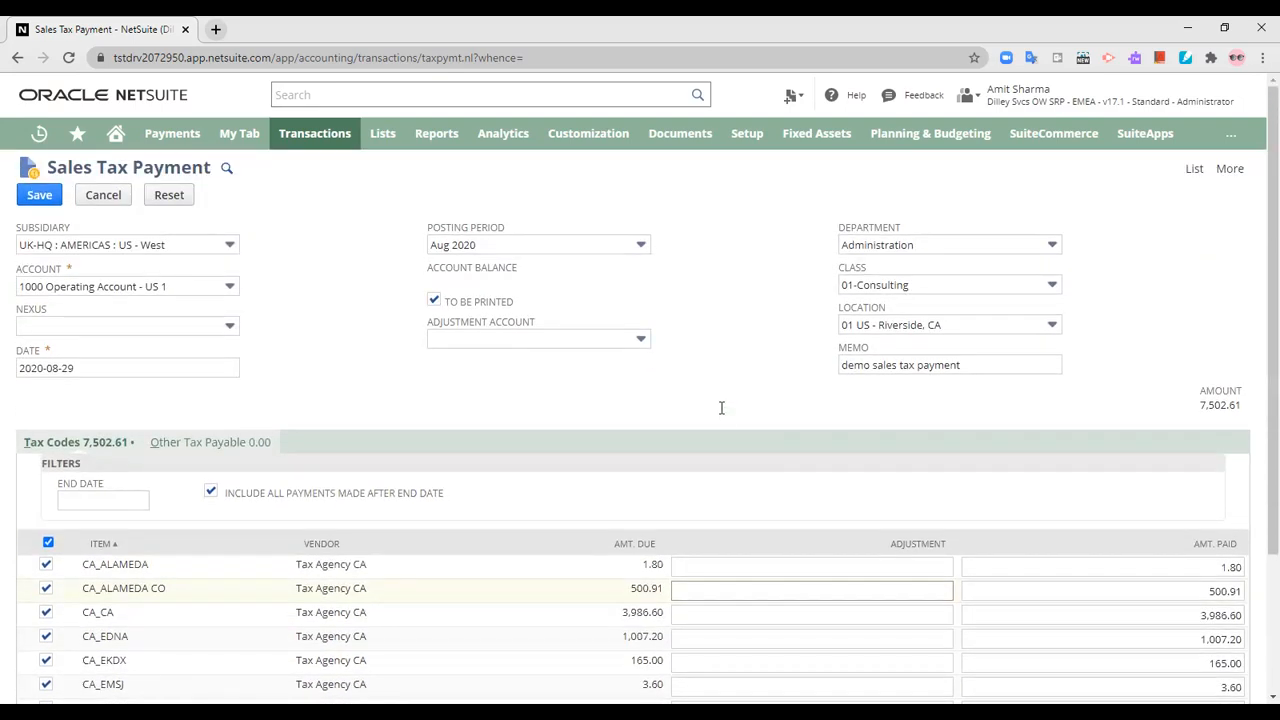
{"action": "scroll", "coordinate": [720, 408], "scroll_direction": "down", "scroll_amount": 2}
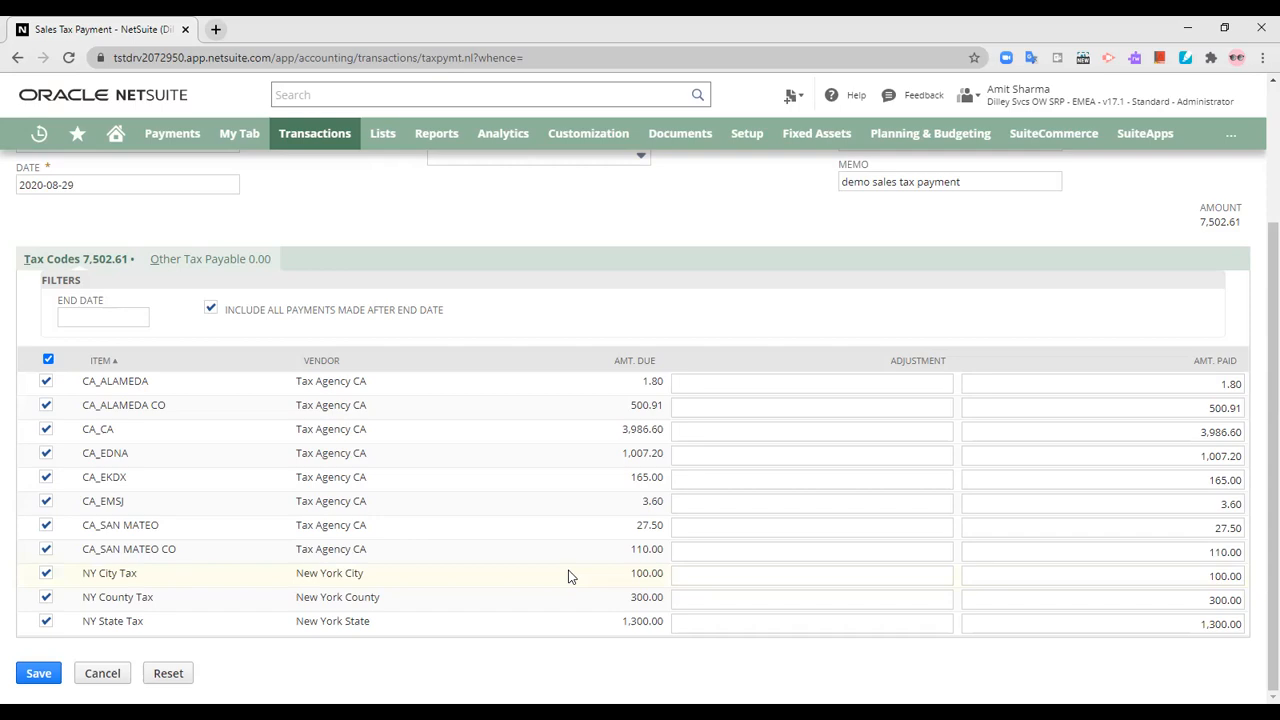
- Review the payment header and the selected tax code lines, and save the sales tax payment
{"action": "scroll", "coordinate": [568, 577], "scroll_direction": "up", "scroll_amount": 2}
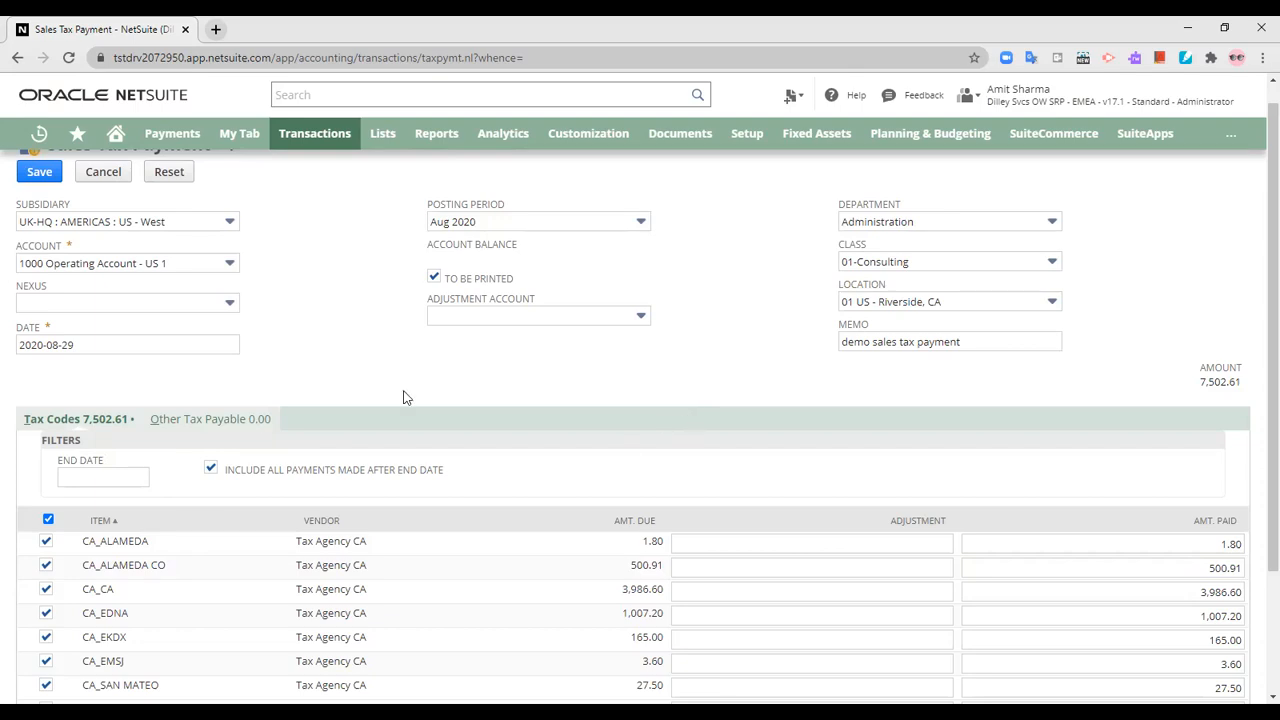
{"action": "scroll", "coordinate": [322, 349], "scroll_direction": "up", "scroll_amount": 1}
{"action": "scroll", "coordinate": [383, 408], "scroll_direction": "down", "scroll_amount": 2}
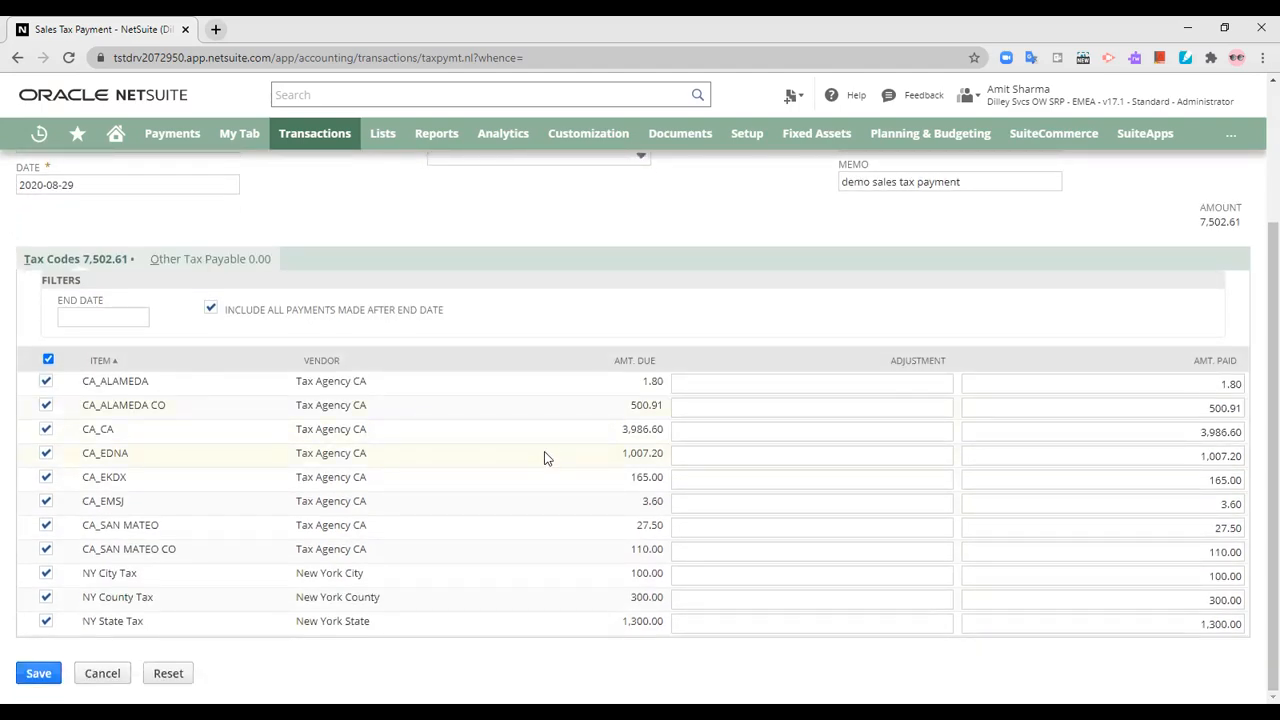
{"action": "left_click", "coordinate": [35, 675]}
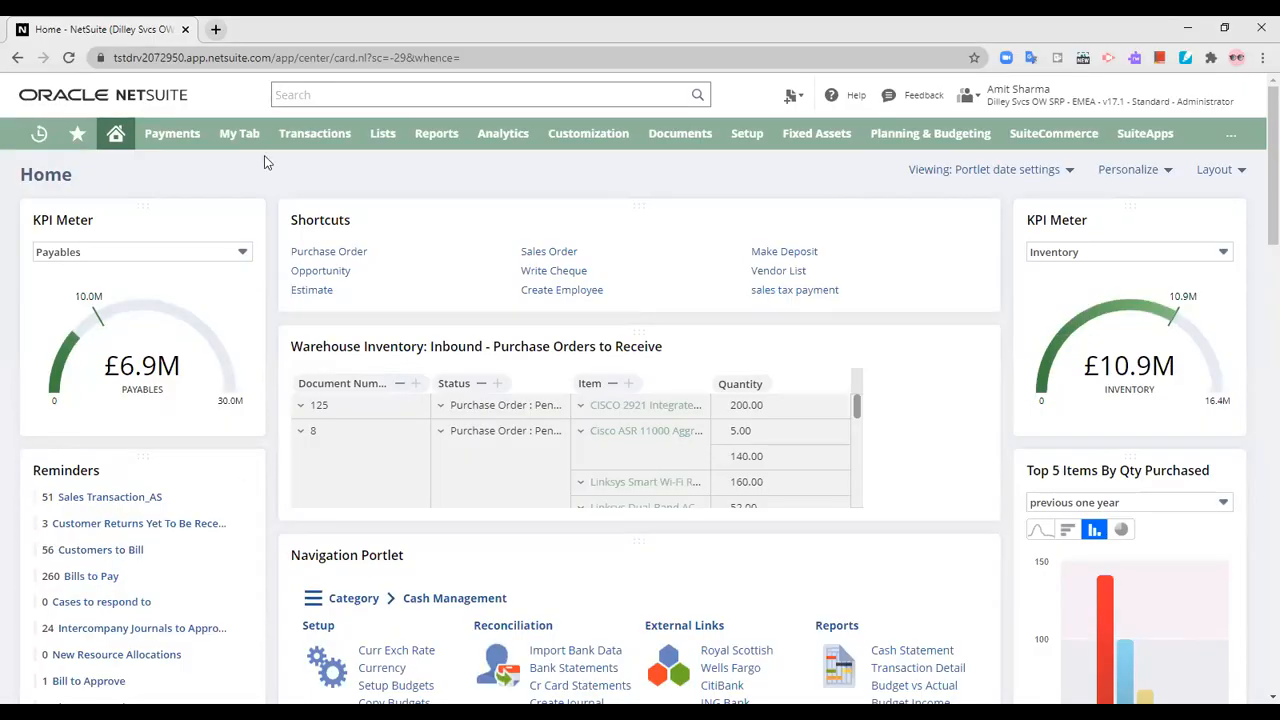
- Open the cheque printing page and list the cheques to print for account 1000 Operating Account - US 1
{"action": "mouse_move", "coordinate": [350, 134]}
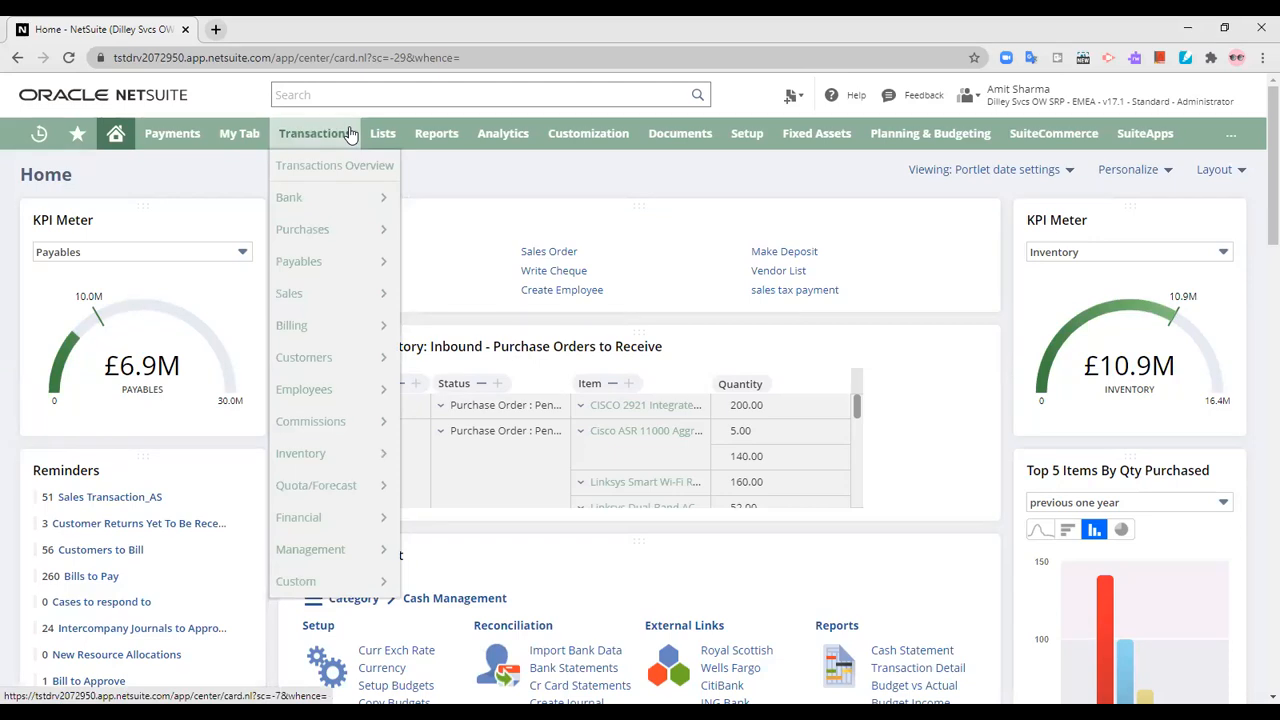
{"action": "mouse_move", "coordinate": [340, 560]}
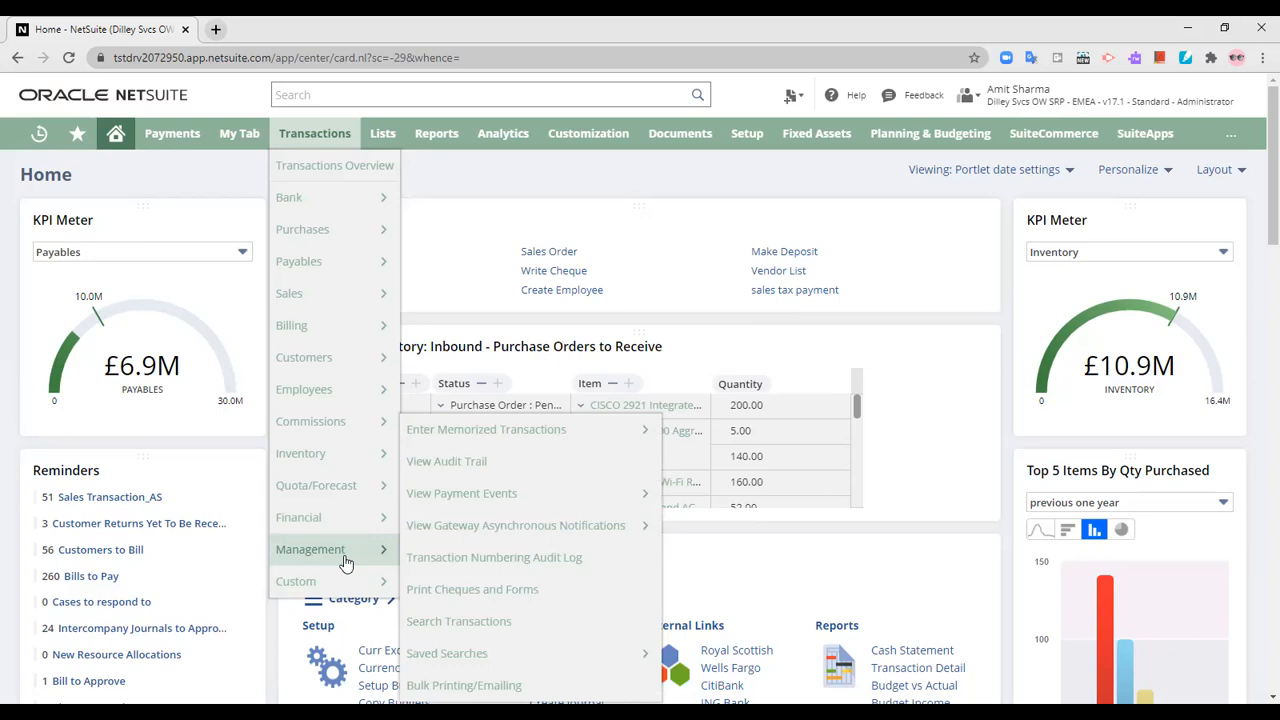
{"action": "left_click", "coordinate": [452, 583]}
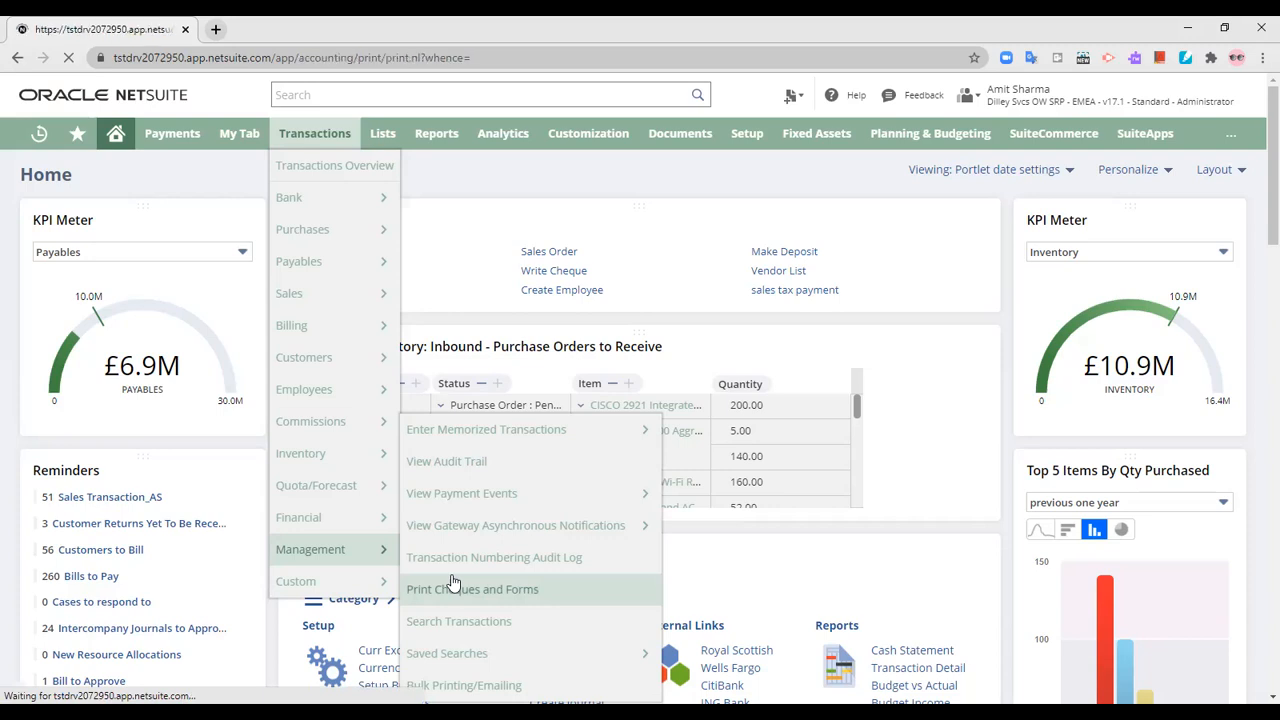
{"action": "left_click", "coordinate": [36, 192]}
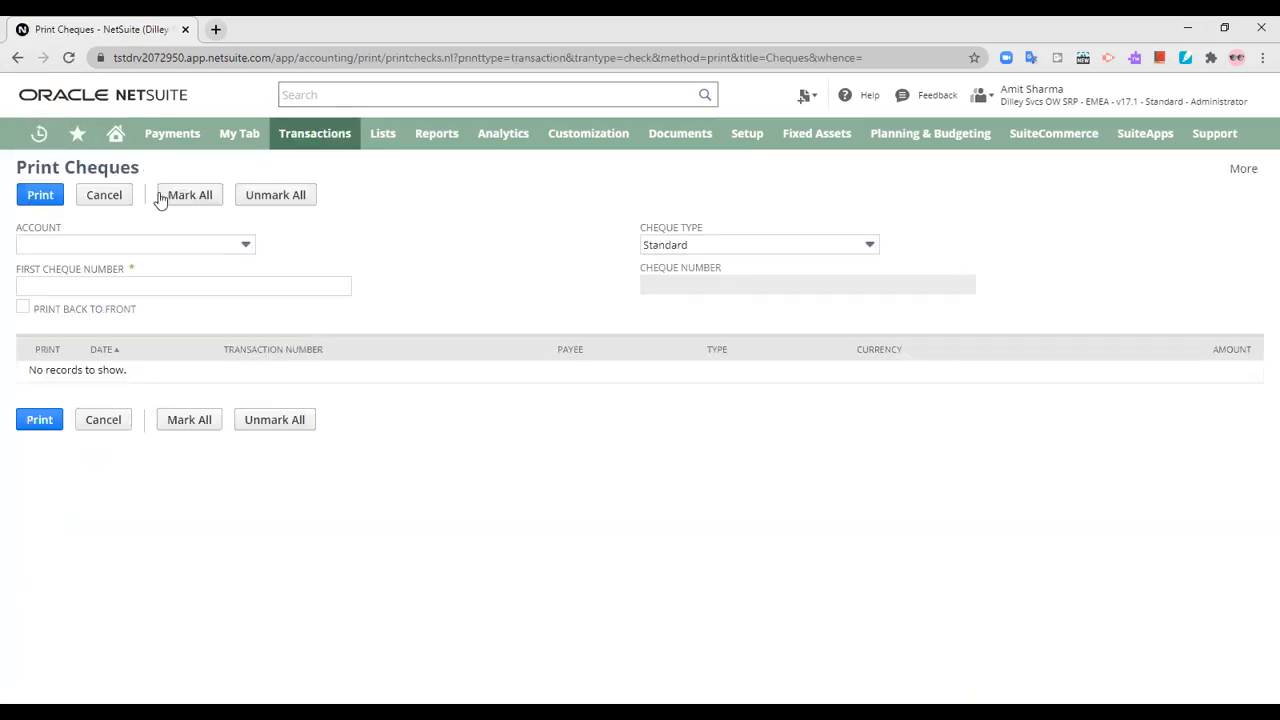
{"action": "left_click", "coordinate": [229, 245]}
{"action": "left_click", "coordinate": [198, 286]}
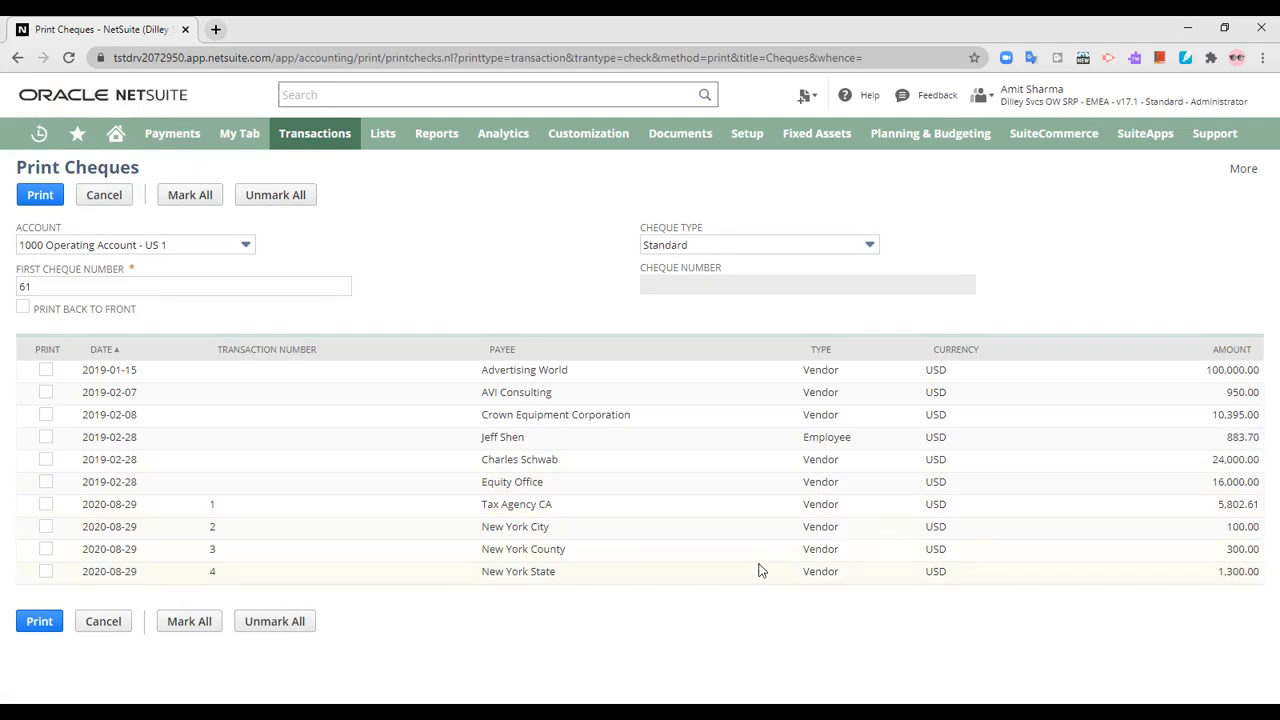
{"action": "mouse_move", "coordinate": [1177, 100]}
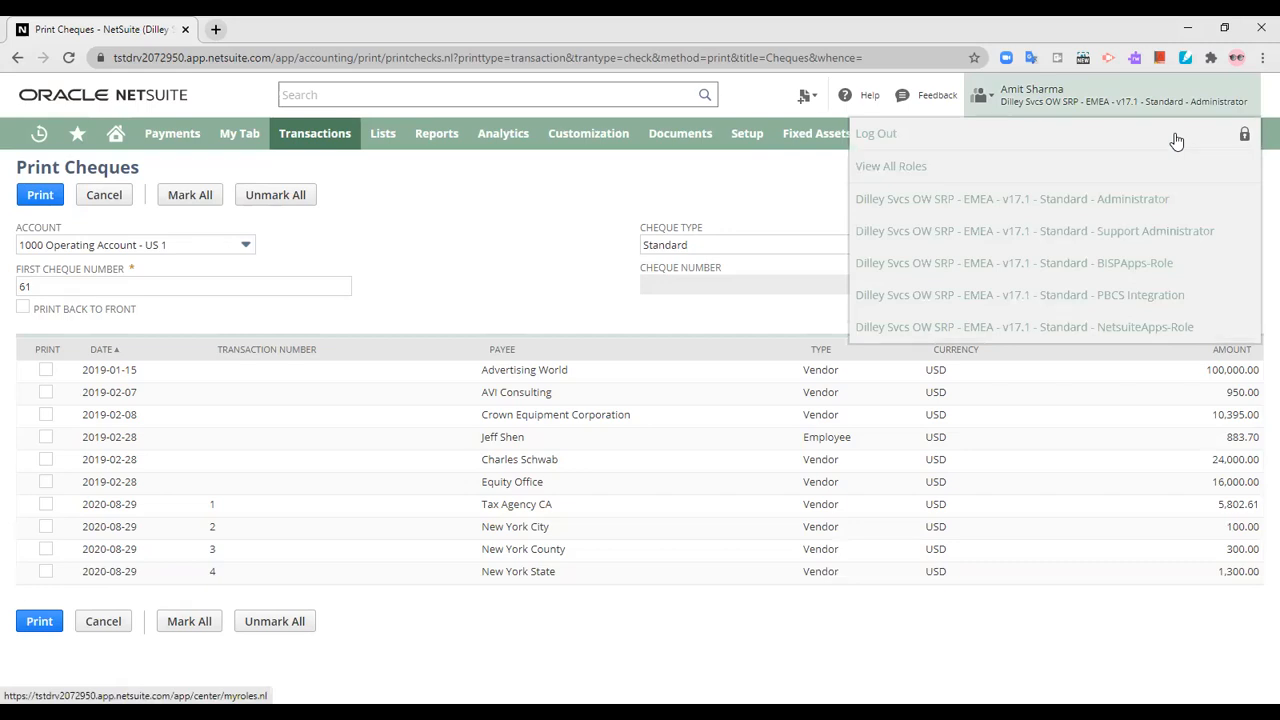
{"action": "key", "text": "alt+Tab"}
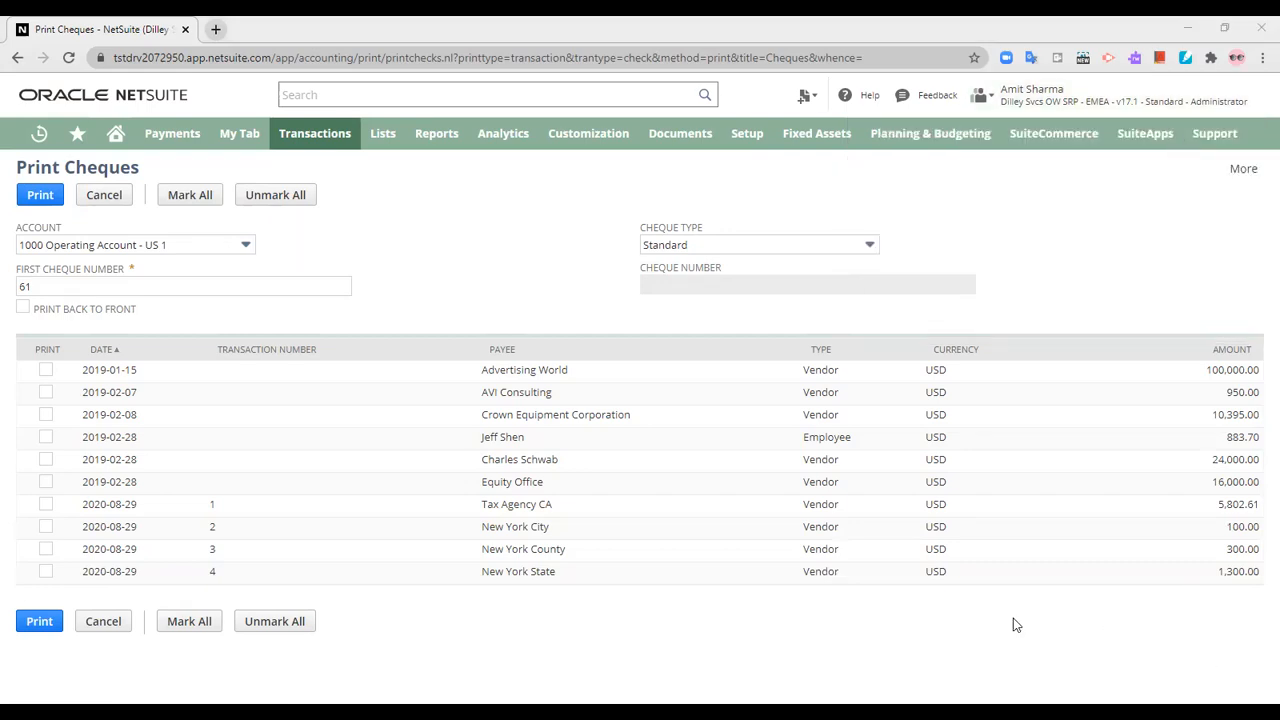